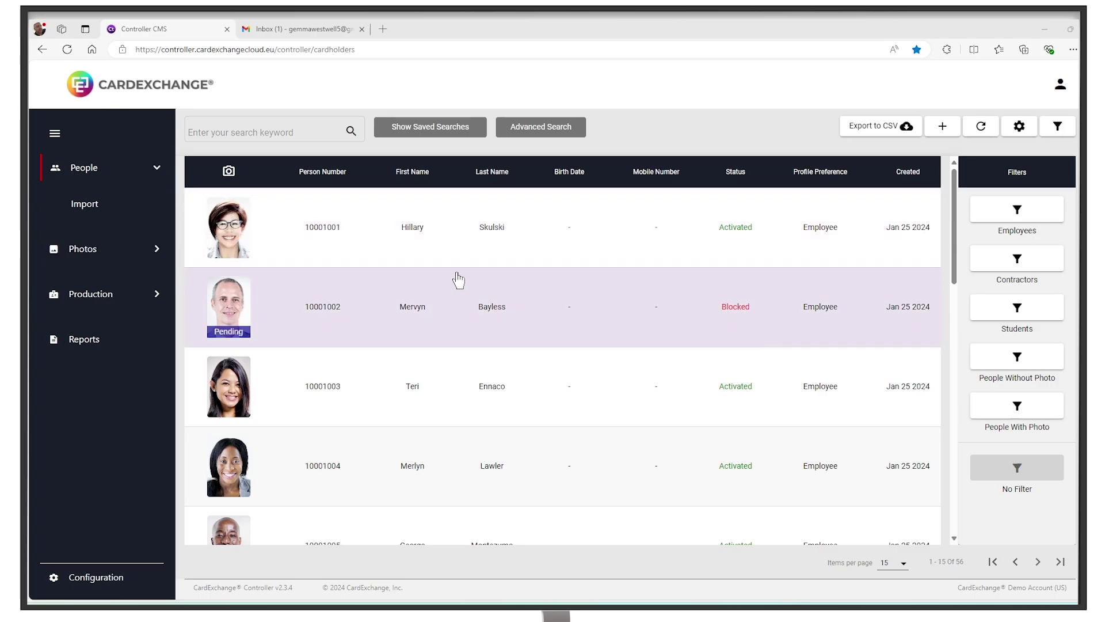
Review the address, profile, credentials and personal details of the first cardholder in the people list
{"action": "left_click", "coordinate": [340, 225]}
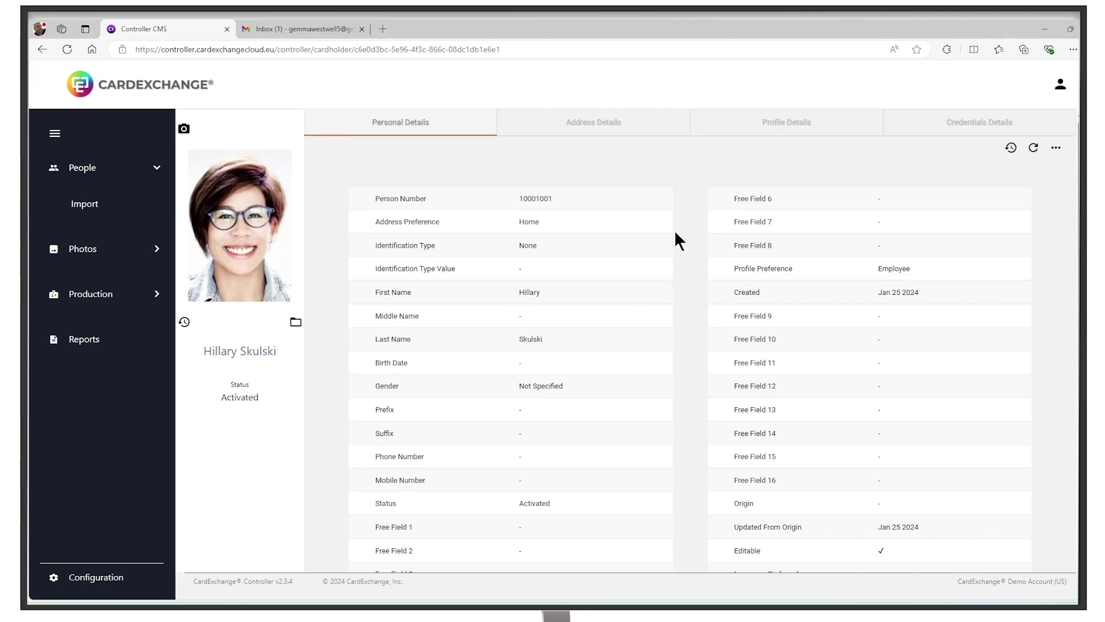
{"action": "left_click", "coordinate": [592, 123]}
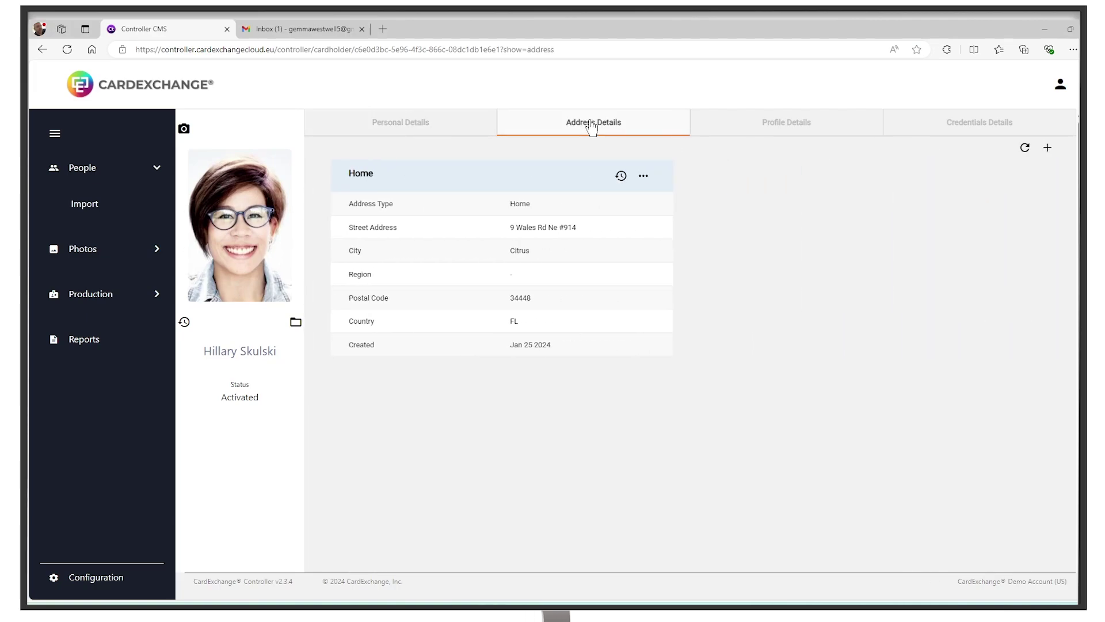
{"action": "left_click", "coordinate": [778, 124]}
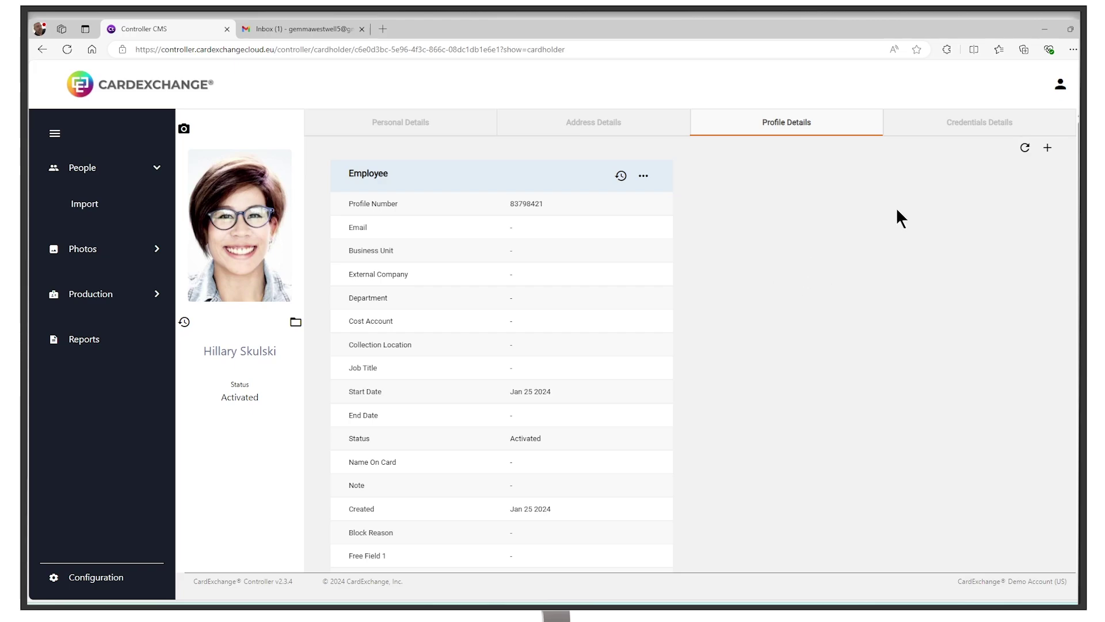
{"action": "left_click", "coordinate": [892, 130]}
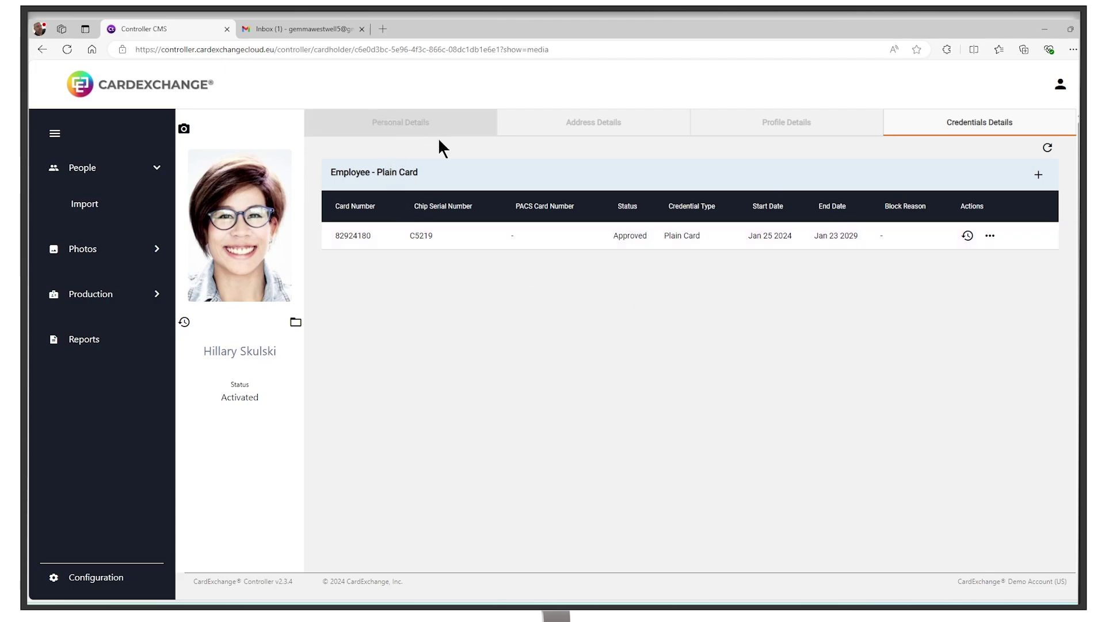
{"action": "left_click", "coordinate": [385, 133]}
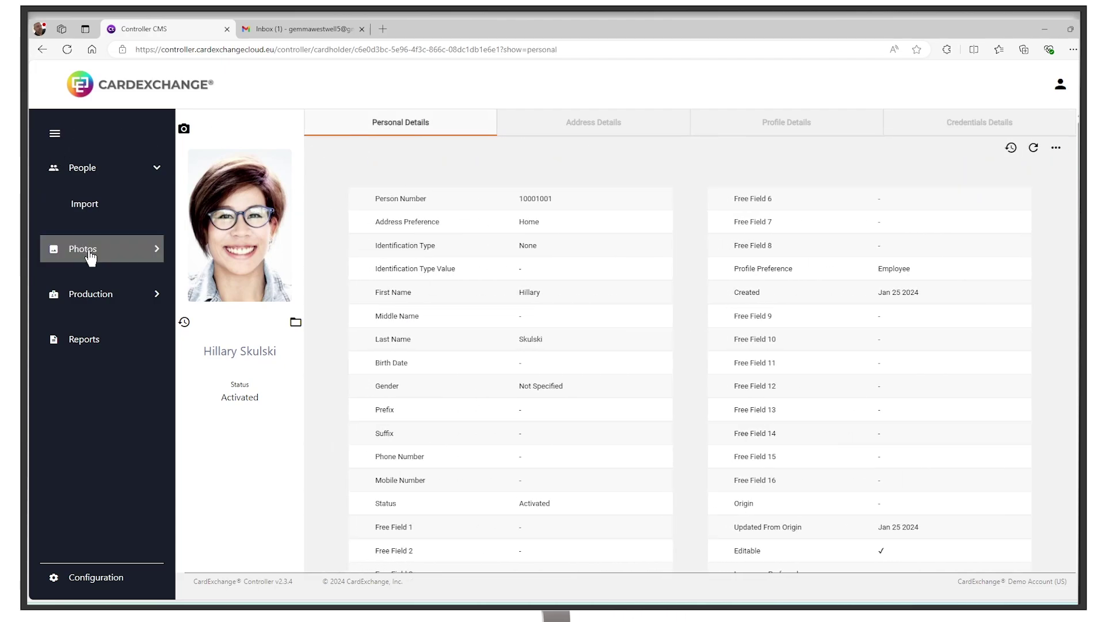
View the pending photos, the credentials awaiting production approval, and the default reports
{"action": "left_click", "coordinate": [90, 258]}
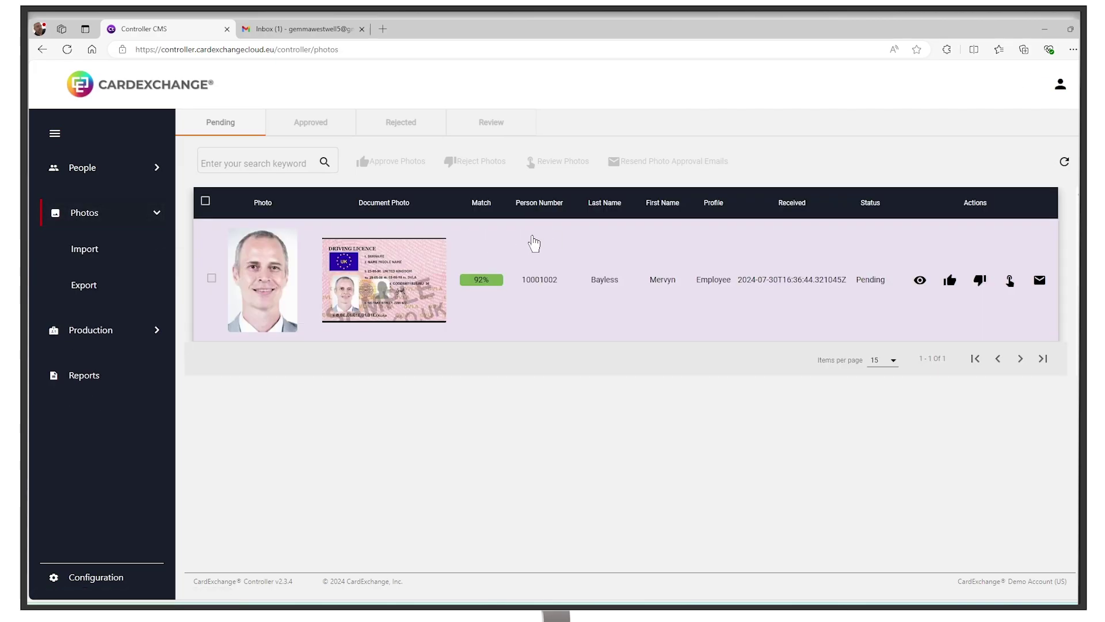
{"action": "left_click", "coordinate": [81, 334]}
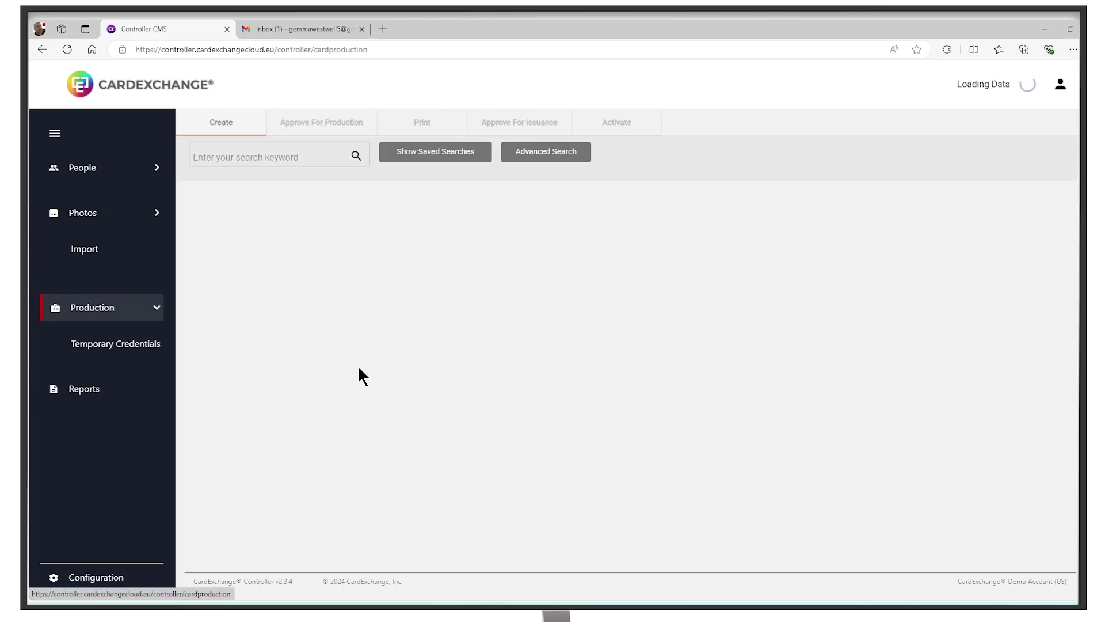
{"action": "left_click", "coordinate": [320, 122]}
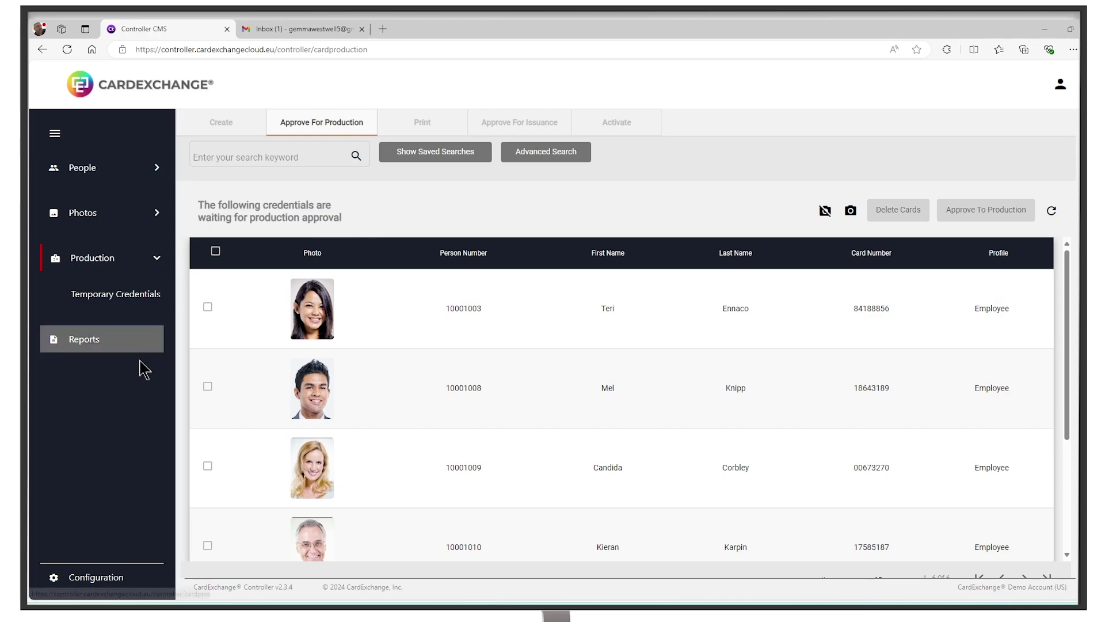
{"action": "left_click", "coordinate": [81, 341]}
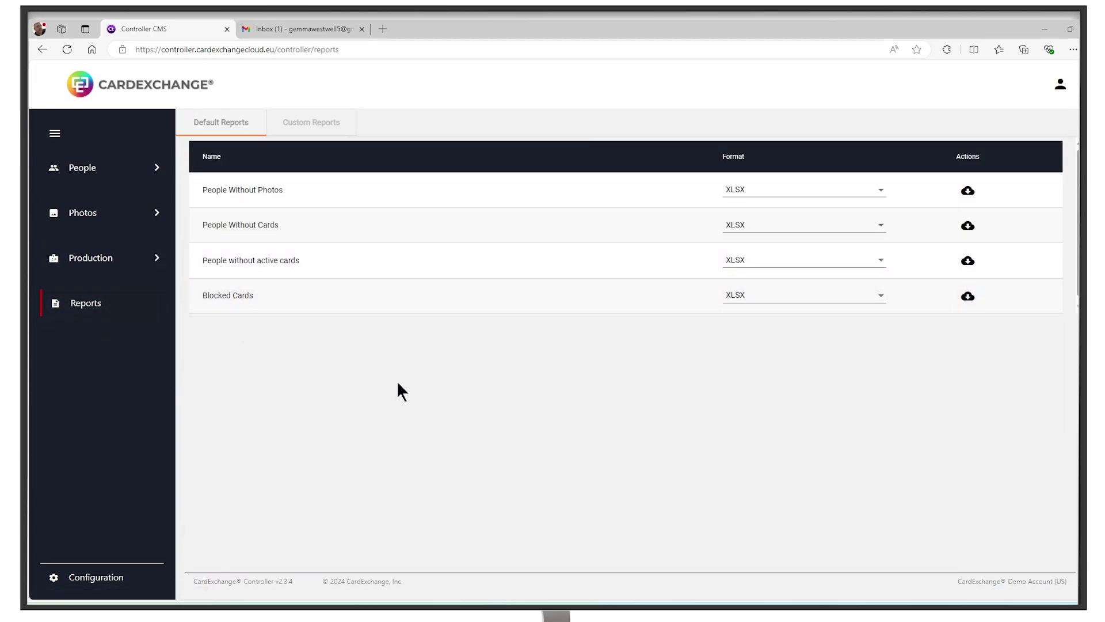
Search the people list by the cardholder's first name and open the matching record without a photo
{"action": "left_click", "coordinate": [77, 167]}
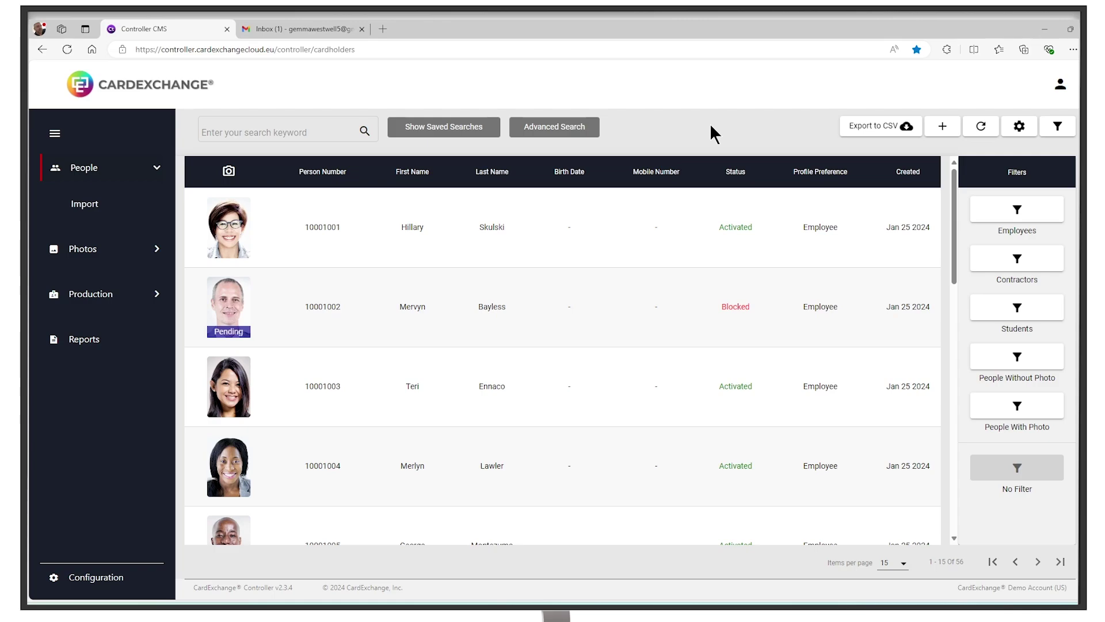
{"action": "left_click", "coordinate": [251, 128]}
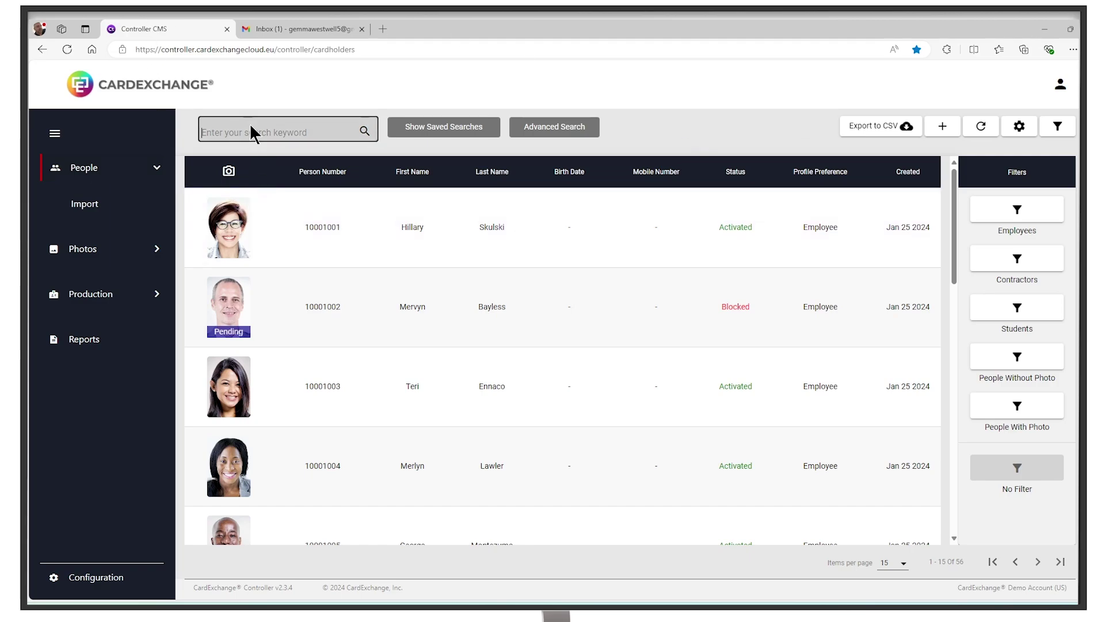
{"action": "type", "text": "gemma"}
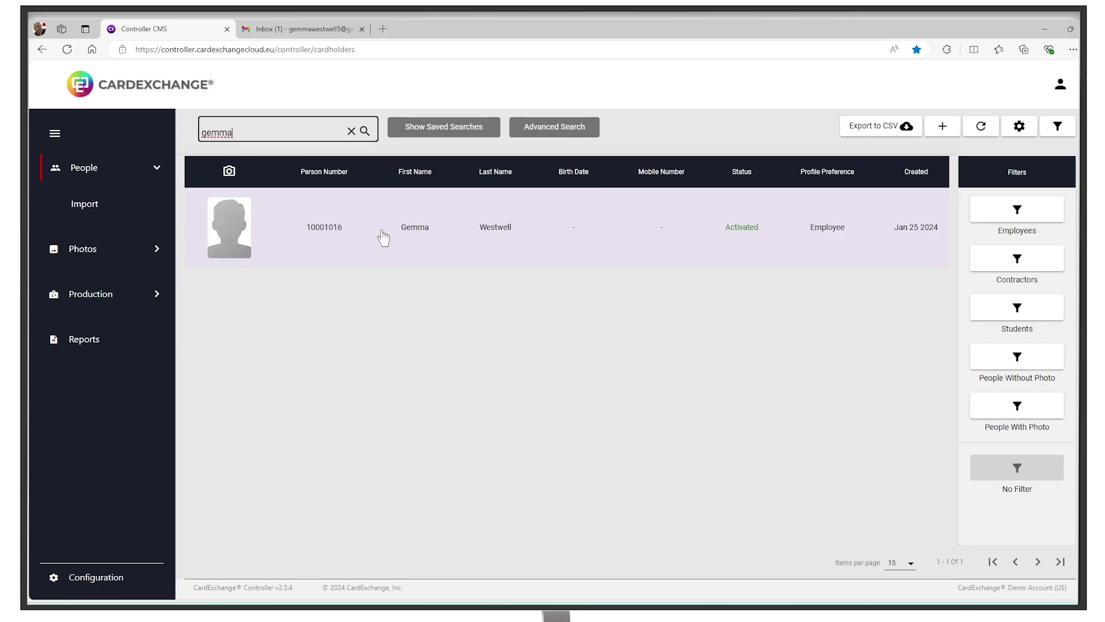
{"action": "left_click", "coordinate": [382, 232]}
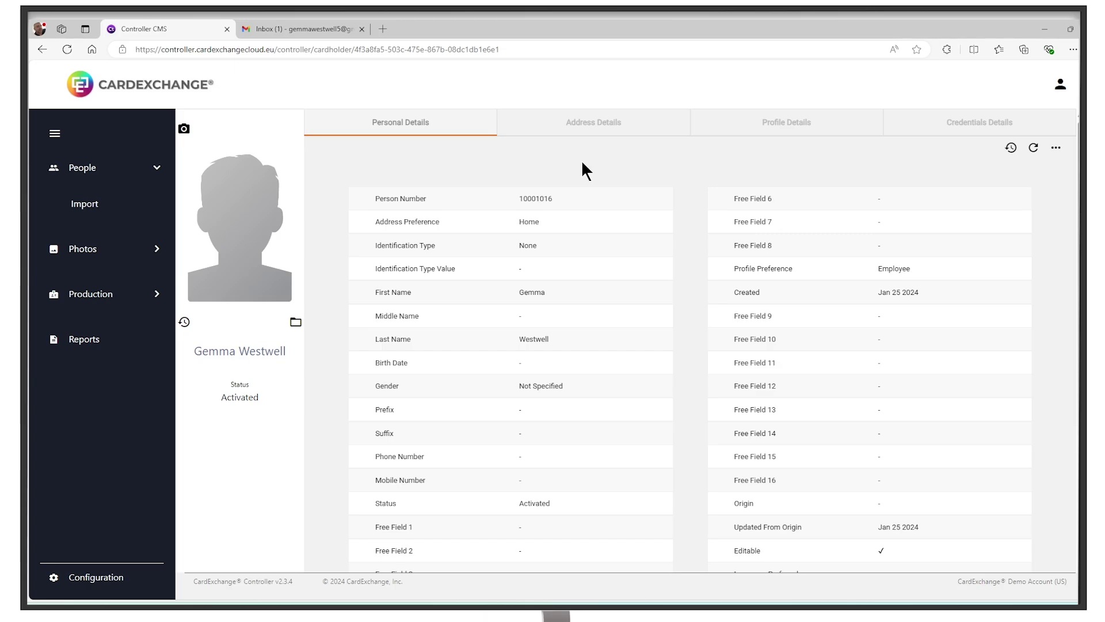
Switch to Gmail, open the "Welcome to the CardExchange ID Photo Upload Portal" message, and switch to the Stand portal's InPrivate window
{"action": "left_click", "coordinate": [301, 26]}
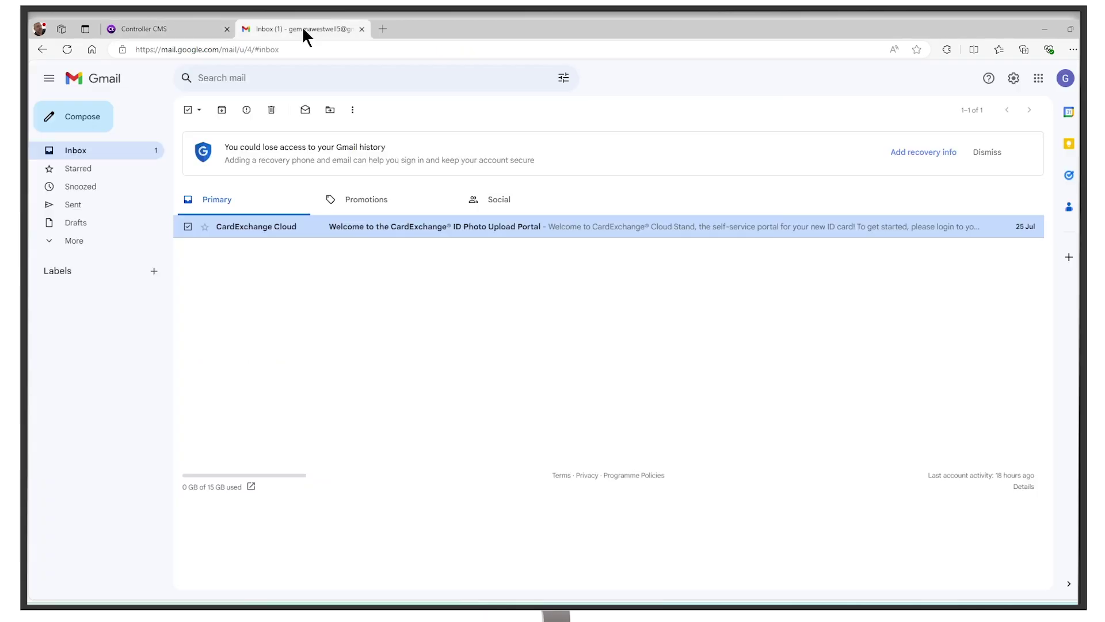
{"action": "left_click", "coordinate": [408, 230]}
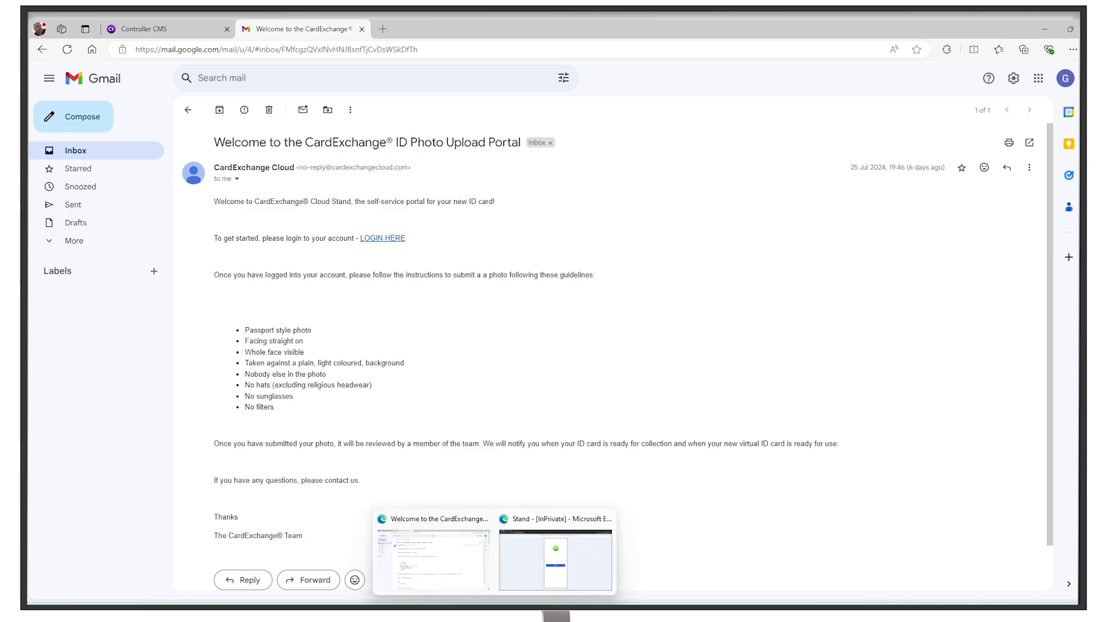
{"action": "left_click", "coordinate": [534, 560]}
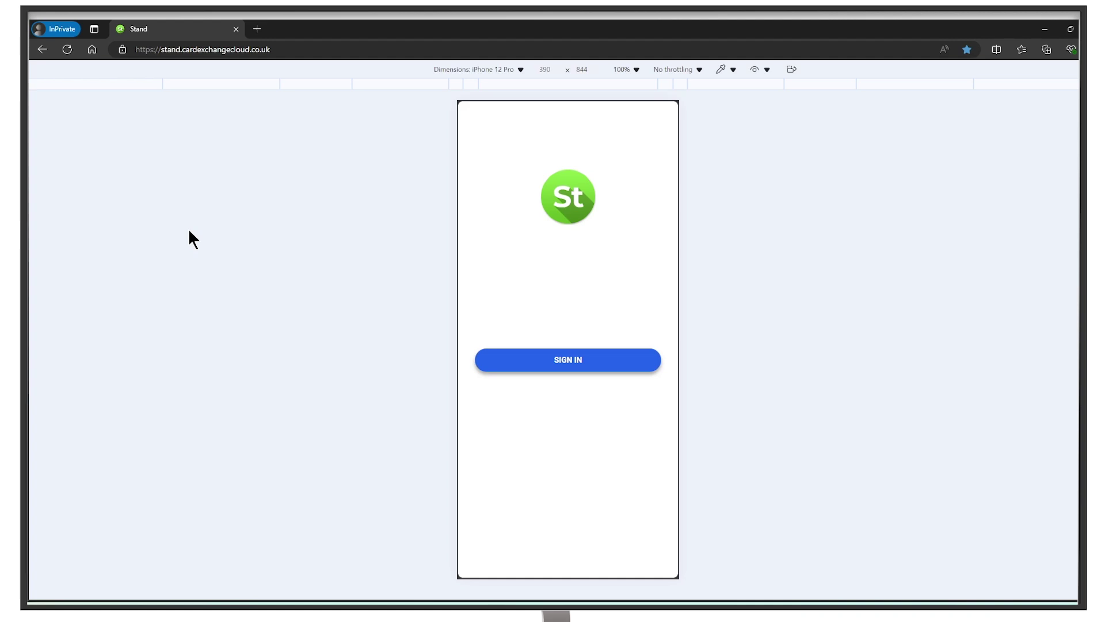
Start the portal sign-in with the cardholder's saved e-mail and choose the CardExchange Demo Account (US) organization
{"action": "left_click", "coordinate": [546, 363]}
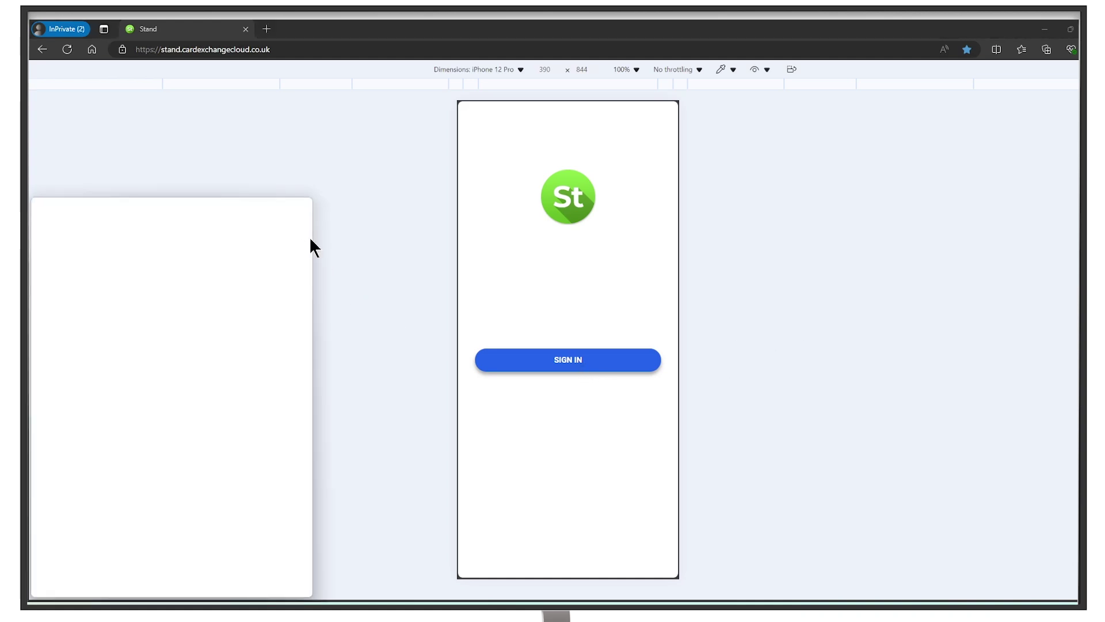
{"action": "type", "text": "gemm"}
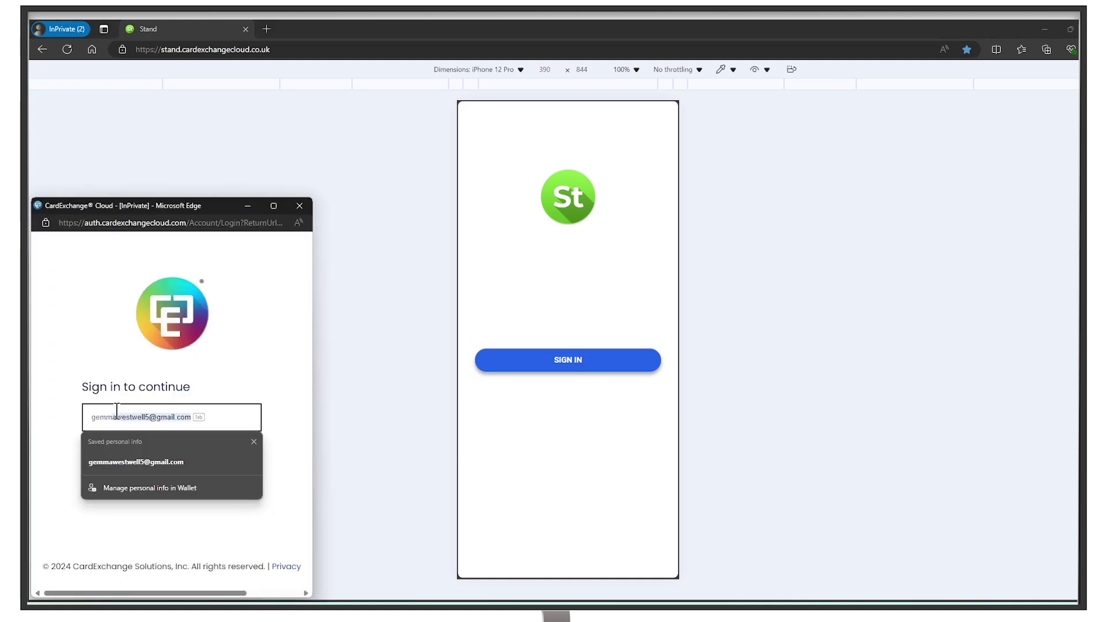
{"action": "left_click", "coordinate": [126, 461]}
{"action": "left_click", "coordinate": [144, 457]}
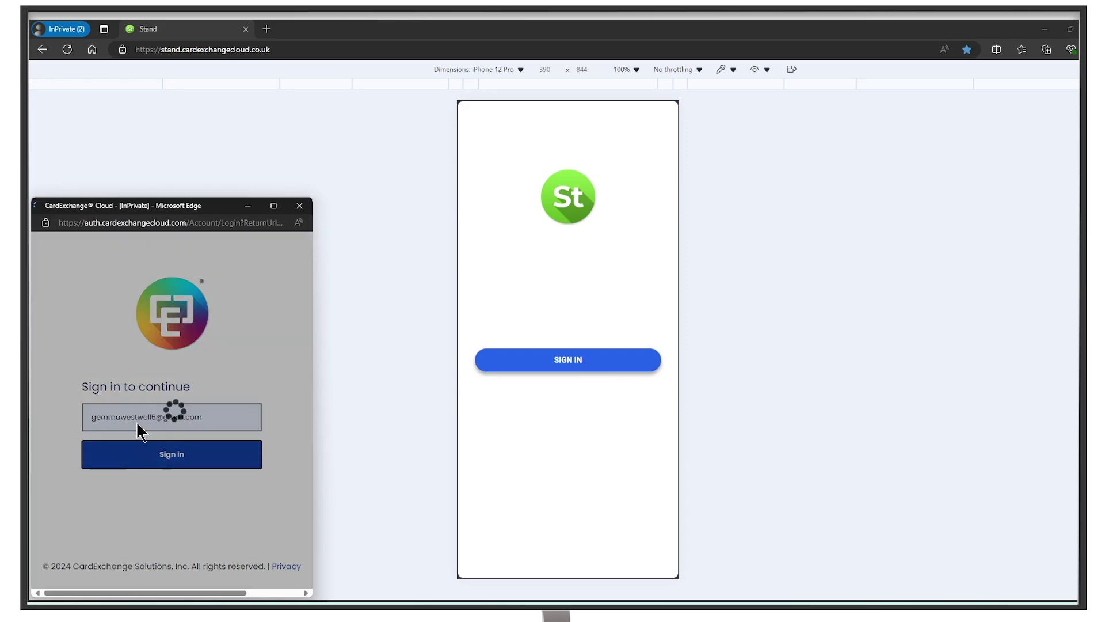
{"action": "left_click", "coordinate": [141, 426]}
{"action": "left_click", "coordinate": [155, 458]}
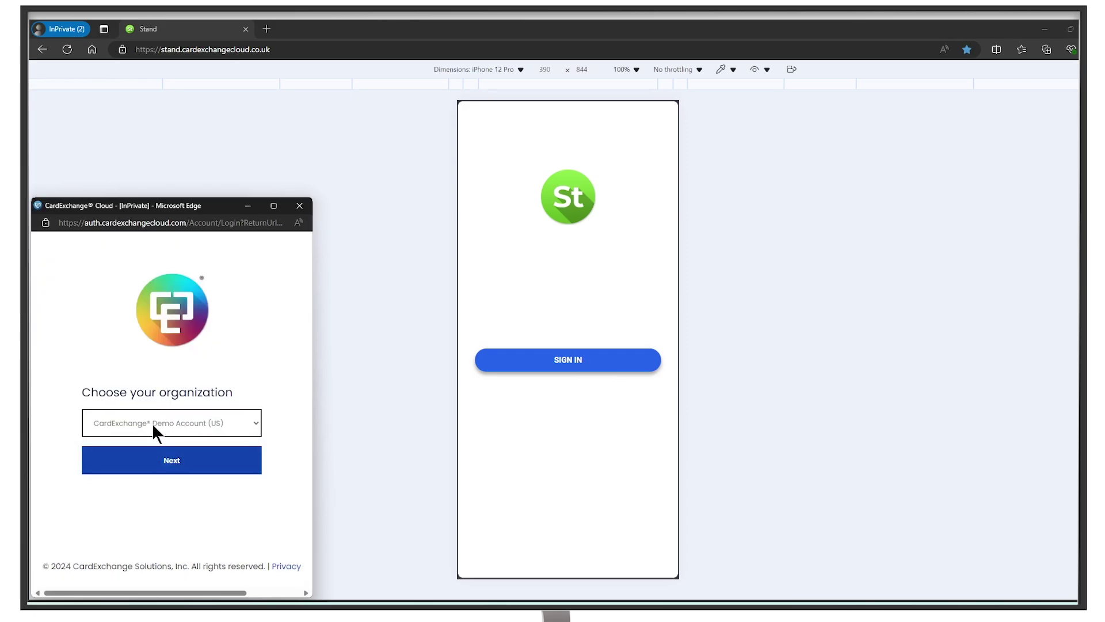
{"action": "left_click", "coordinate": [172, 462]}
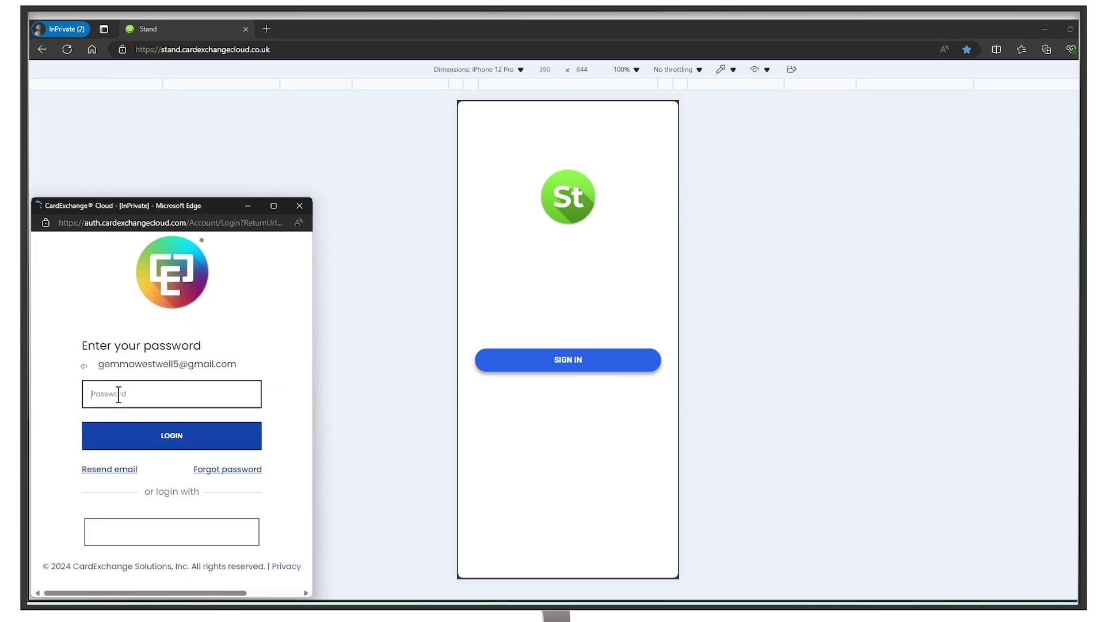
Enter the account password and log in to the self-service portal
{"action": "left_click", "coordinate": [120, 391]}
{"action": "type", "text": "**********"}
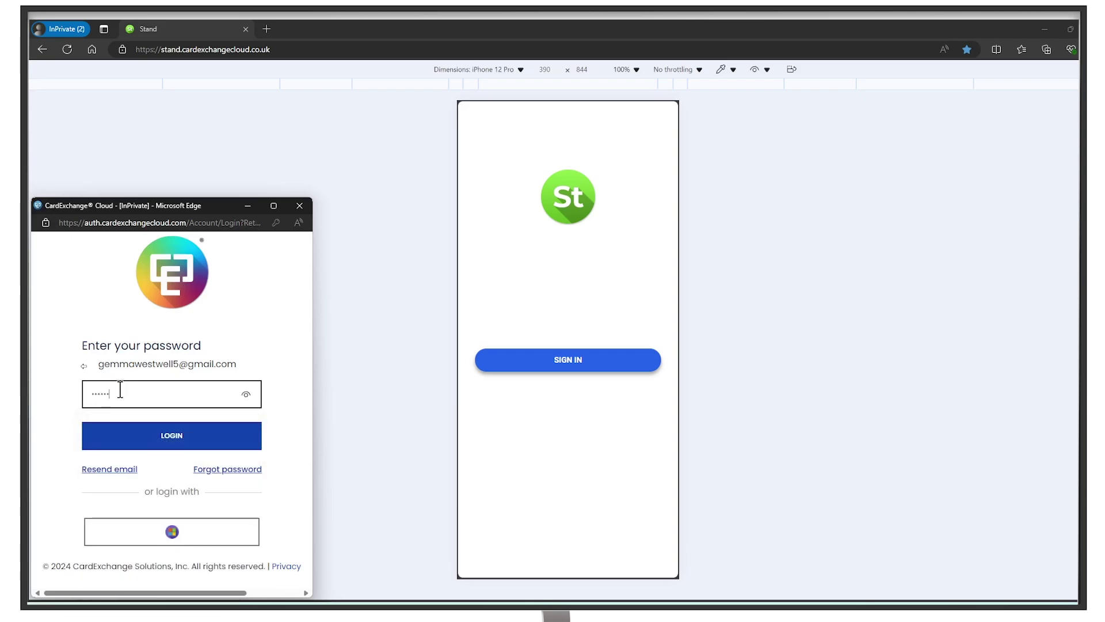
{"action": "key", "text": "Return"}
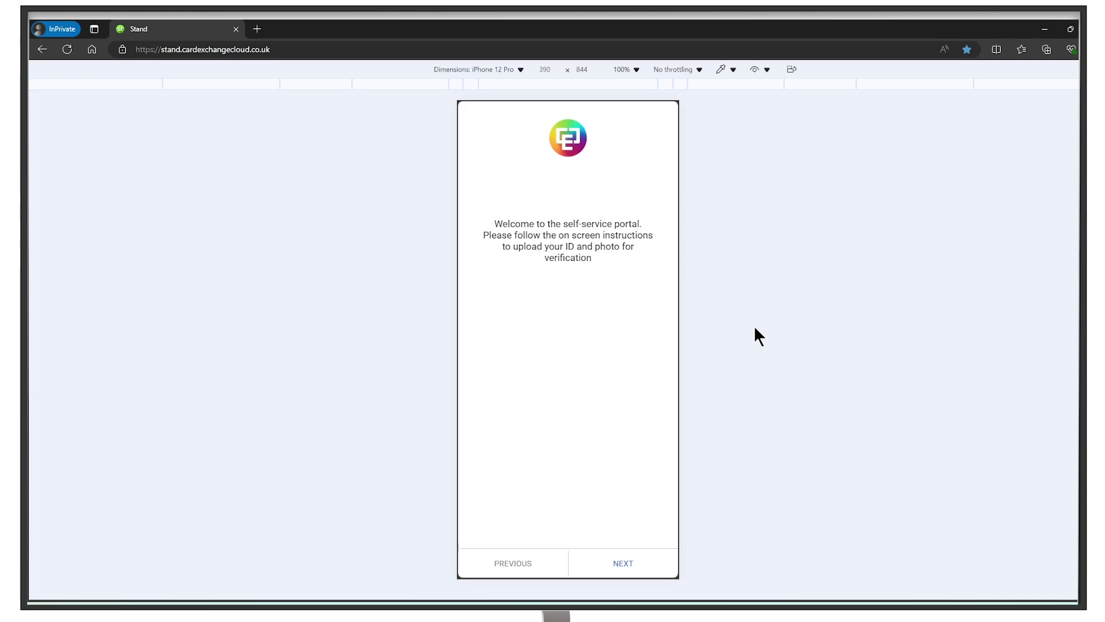
Agree to the privacy policy, and submit the driving licence image DL1 from the Desktop as the ID document
{"action": "left_click", "coordinate": [624, 561]}
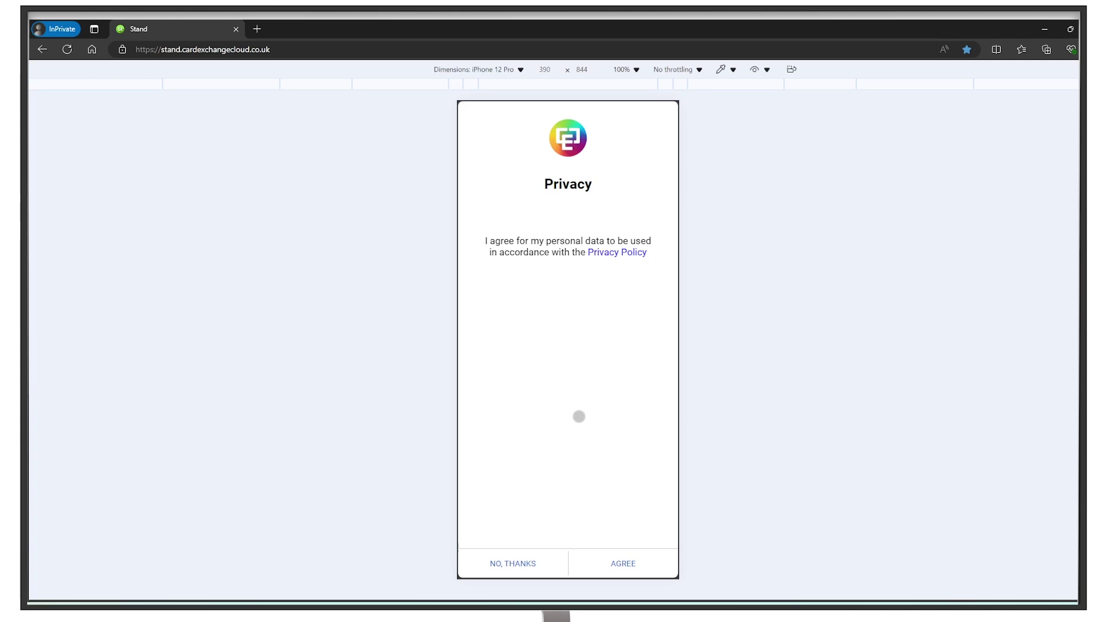
{"action": "left_click", "coordinate": [603, 564]}
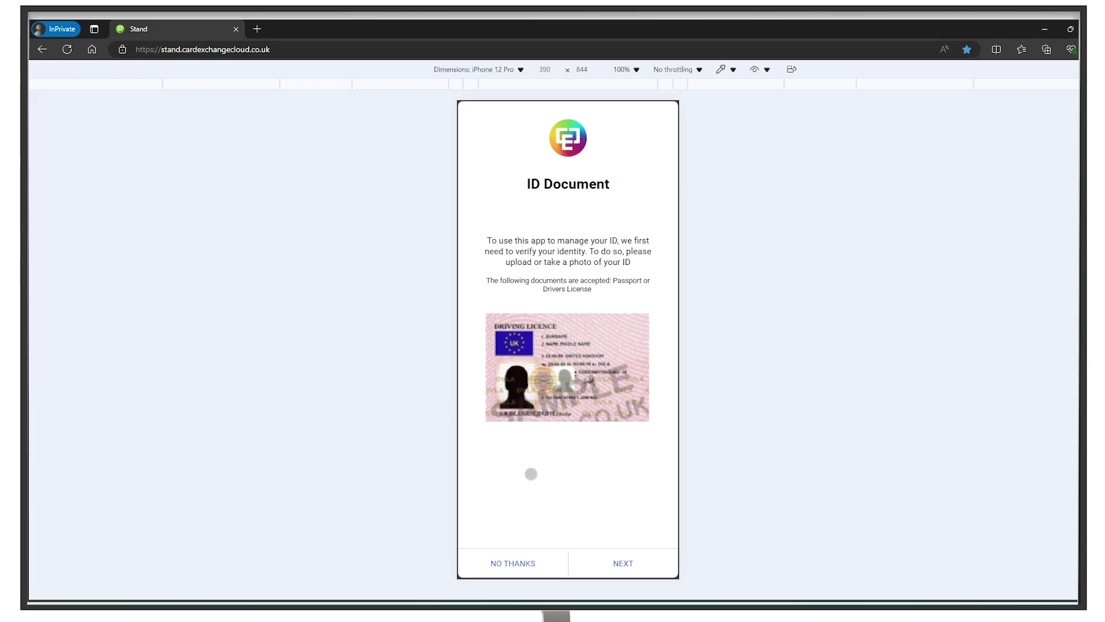
{"action": "left_click", "coordinate": [623, 561]}
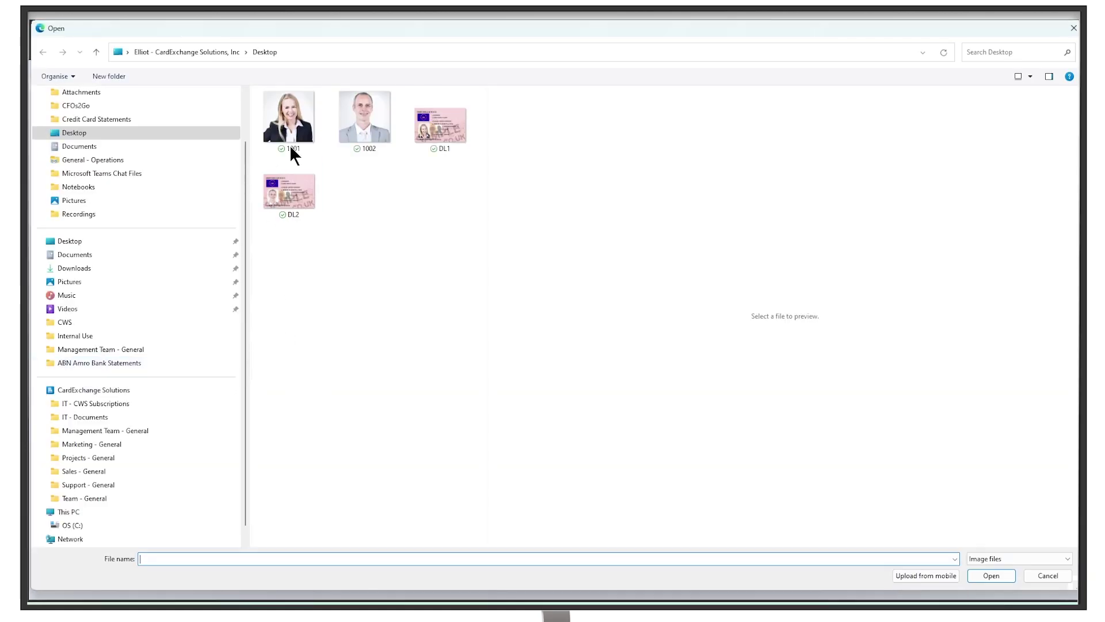
{"action": "left_click", "coordinate": [444, 130]}
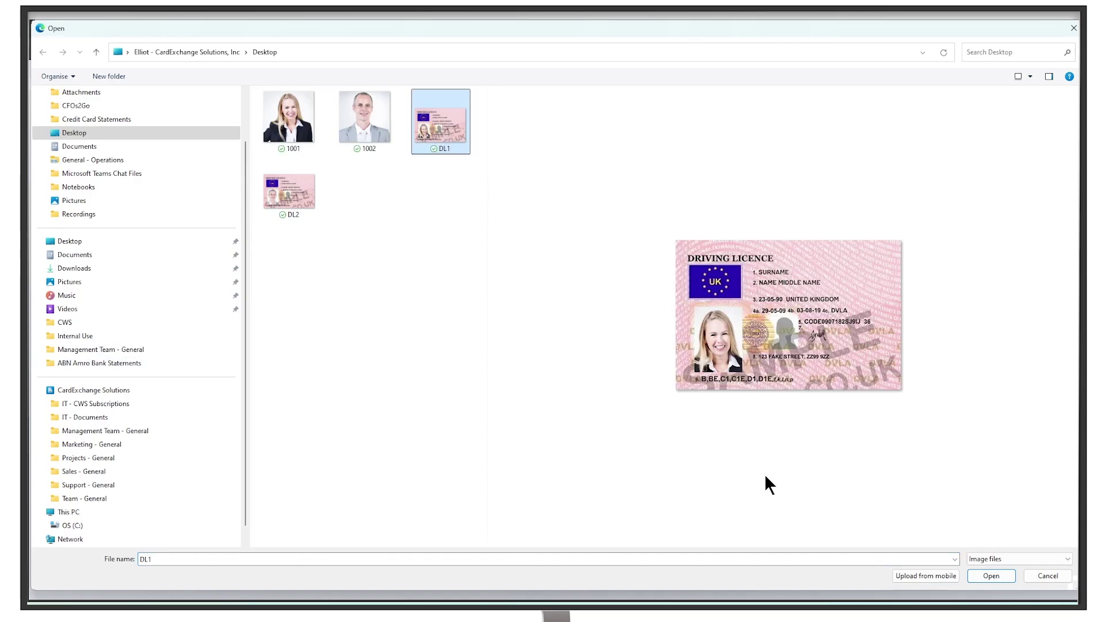
{"action": "left_click", "coordinate": [988, 575]}
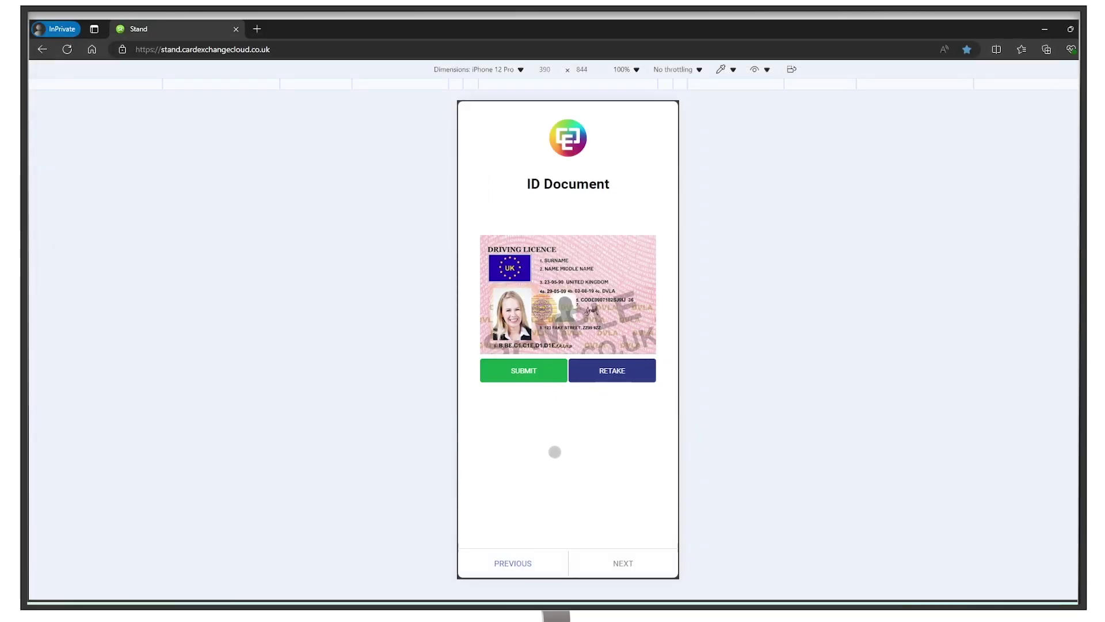
{"action": "left_click", "coordinate": [522, 371]}
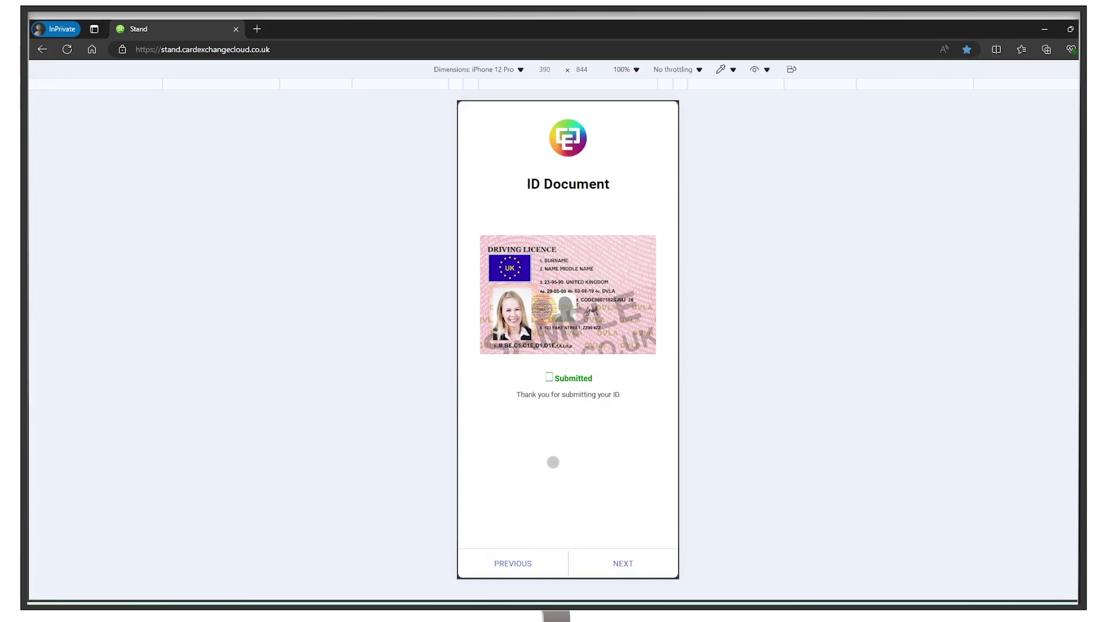
Continue to the photo stage, upload the portrait 1001 from the Desktop, and submit it
{"action": "left_click", "coordinate": [622, 563]}
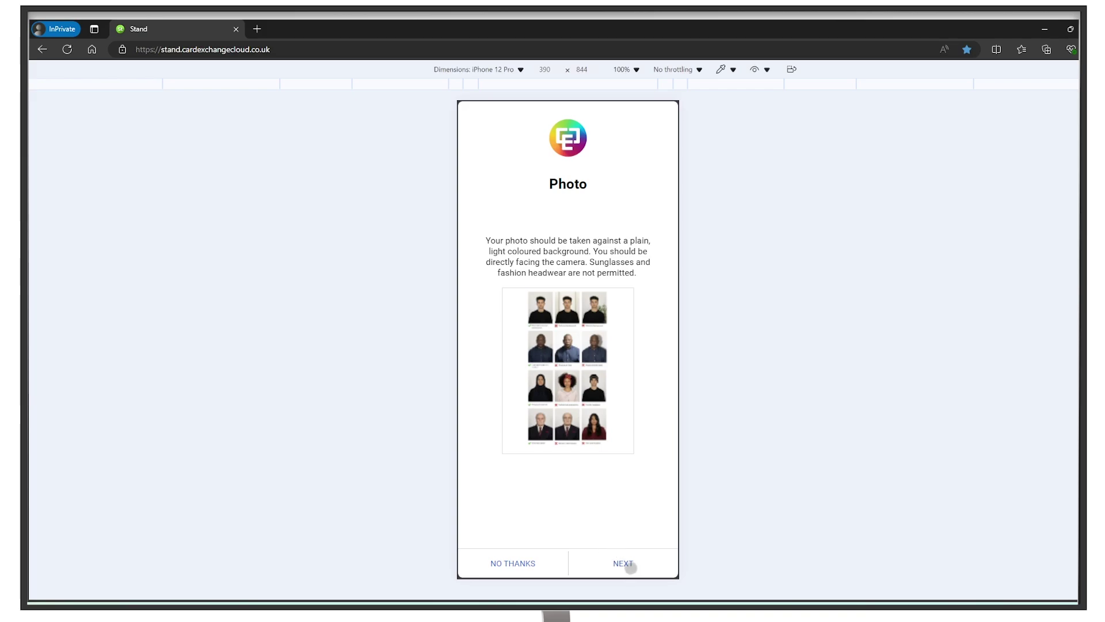
{"action": "left_click", "coordinate": [624, 565]}
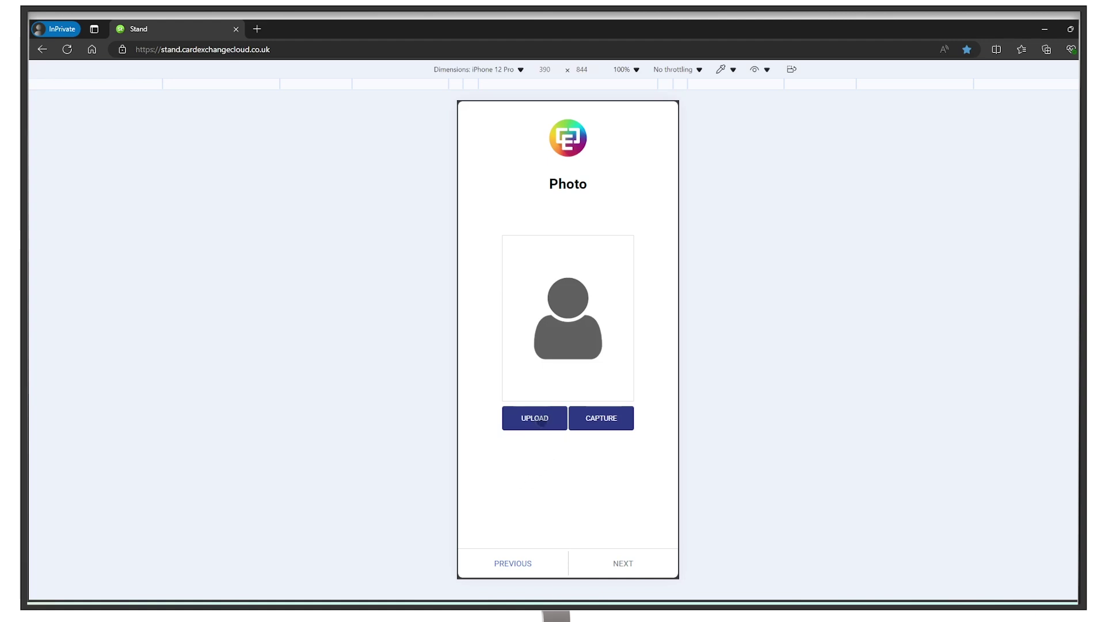
{"action": "left_click", "coordinate": [539, 419]}
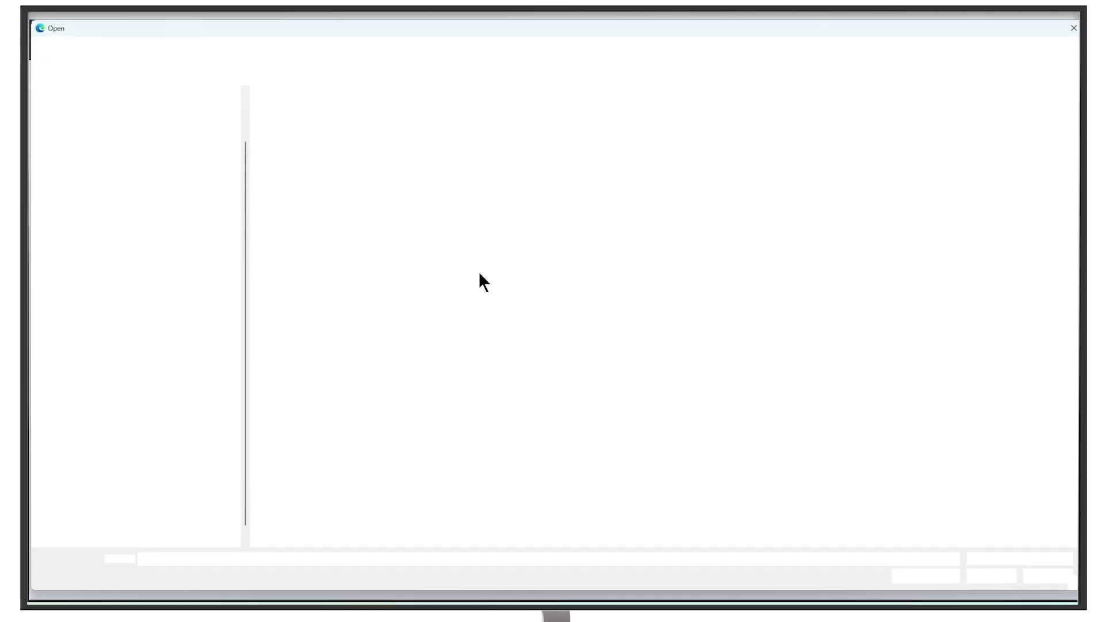
{"action": "left_click", "coordinate": [269, 115]}
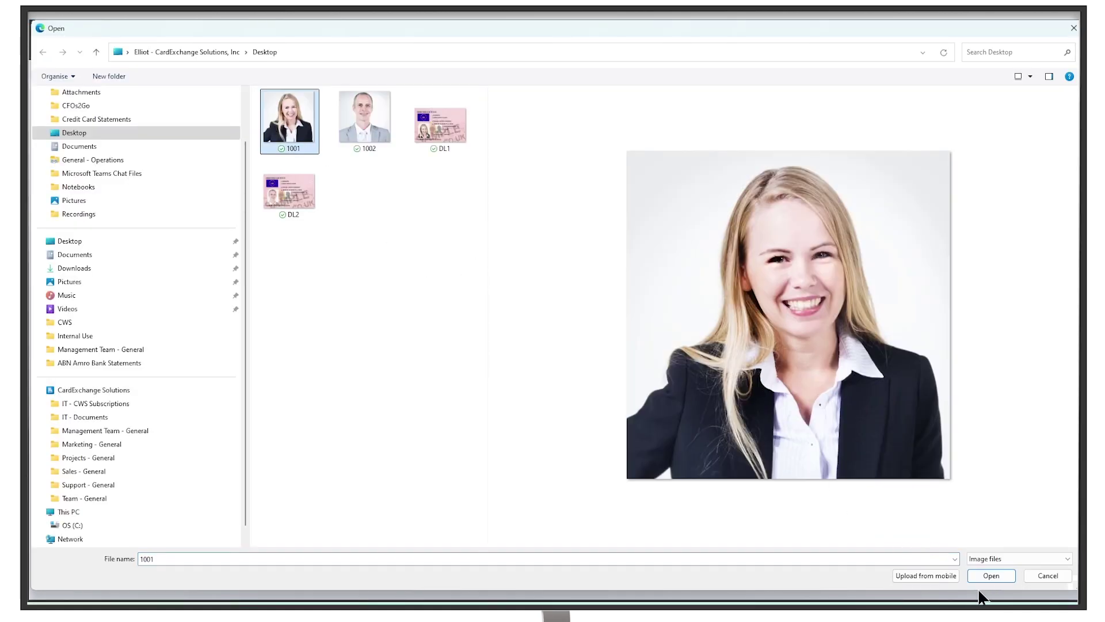
{"action": "left_click", "coordinate": [989, 577]}
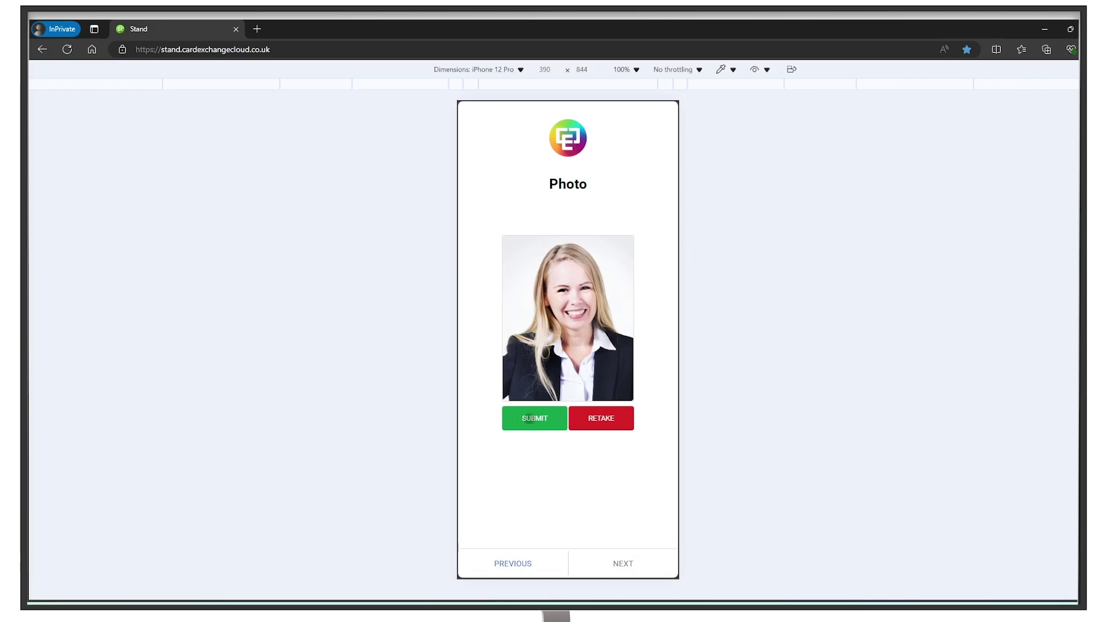
{"action": "left_click", "coordinate": [529, 418]}
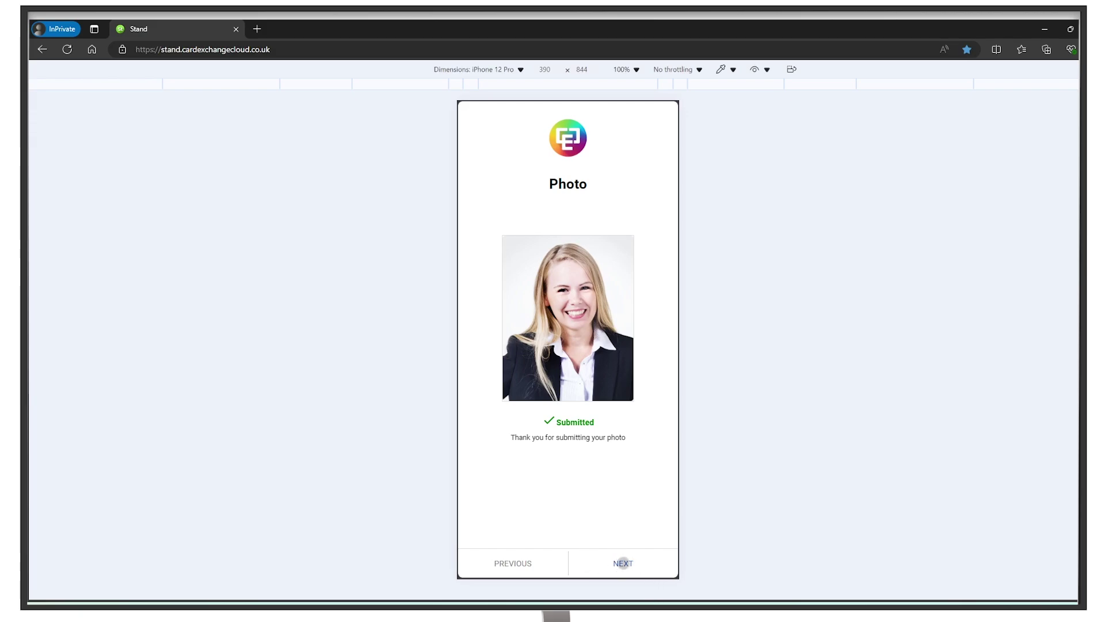
Continue past the photo stage, set the Collection Location to San Francisco Campus, and finish the submission
{"action": "left_click", "coordinate": [623, 564]}
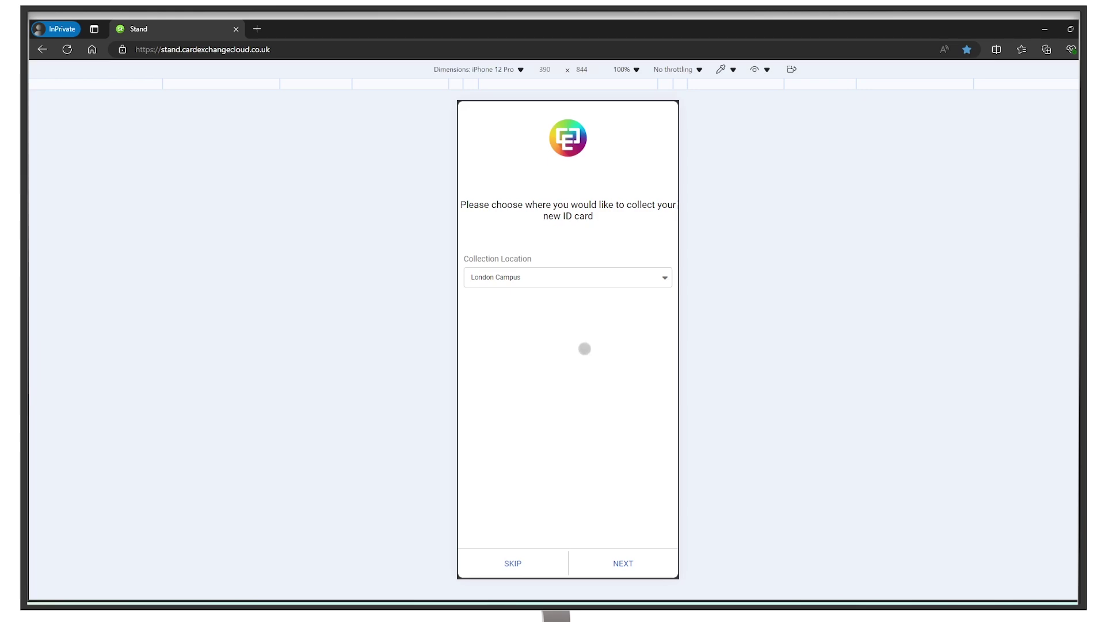
{"action": "left_click", "coordinate": [647, 278]}
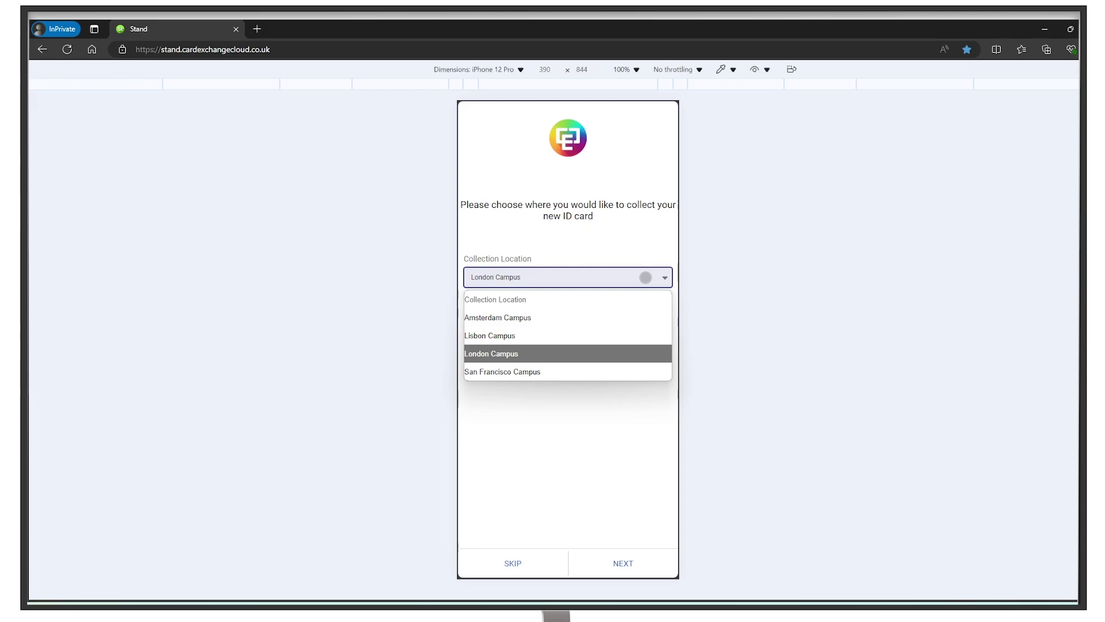
{"action": "left_click", "coordinate": [503, 372]}
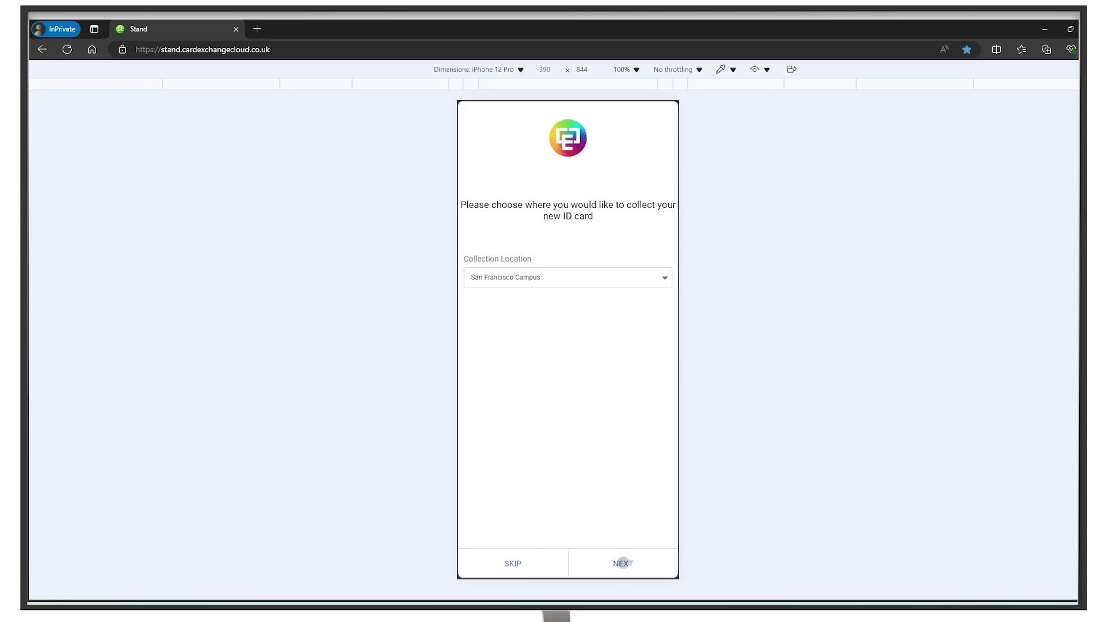
{"action": "left_click", "coordinate": [623, 563]}
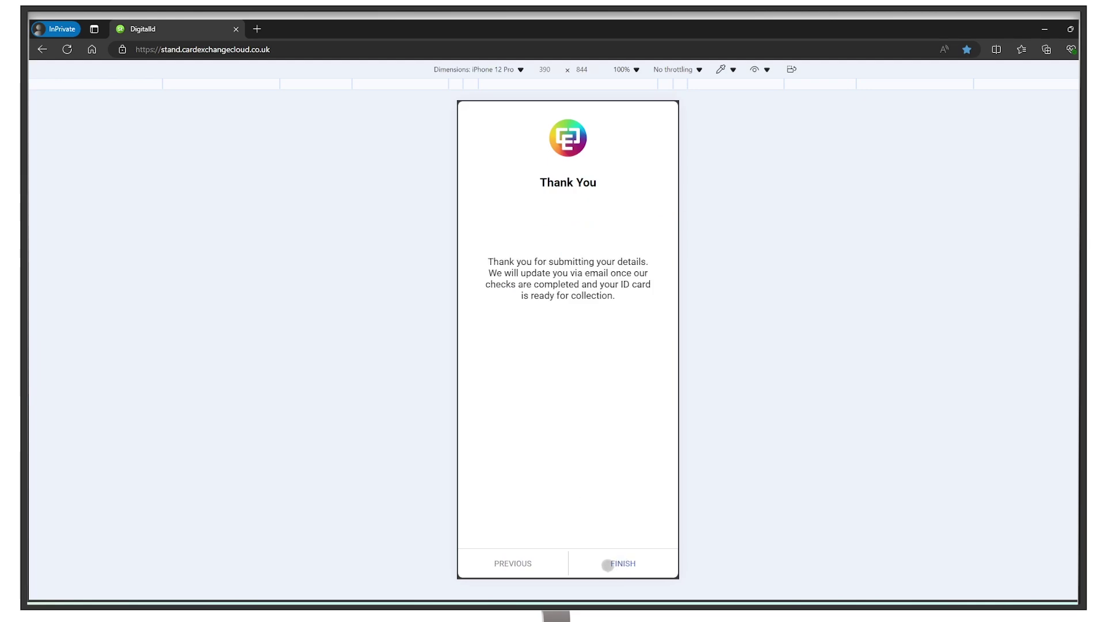
{"action": "left_click", "coordinate": [607, 565]}
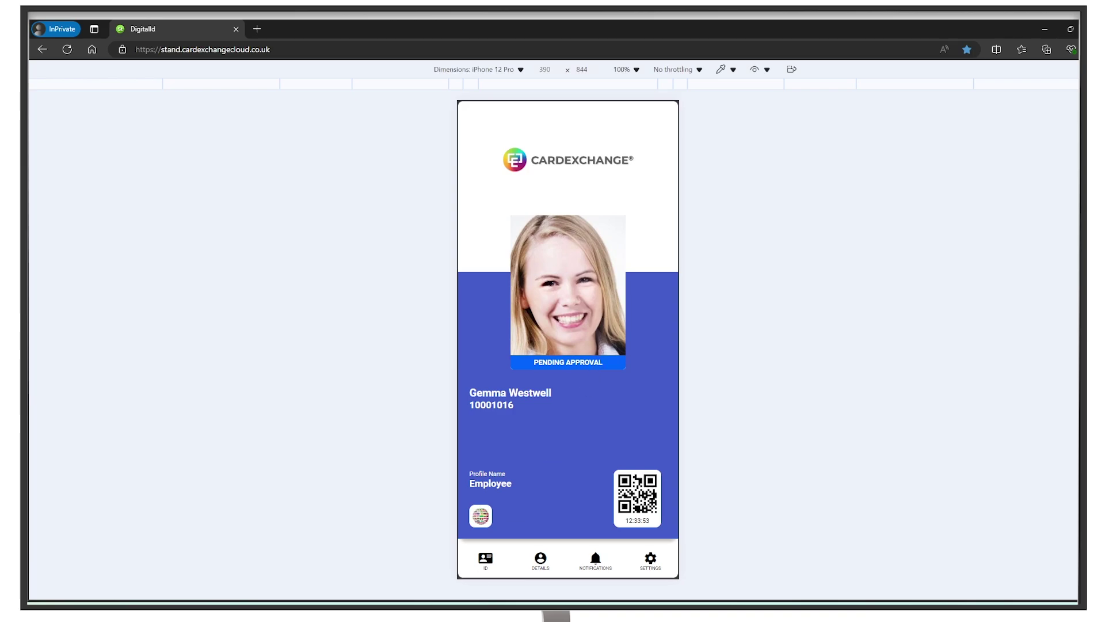
Switch to Gmail, read the Thank You For Submitting Your Photo message, and return to the inbox
{"action": "left_click", "coordinate": [471, 570]}
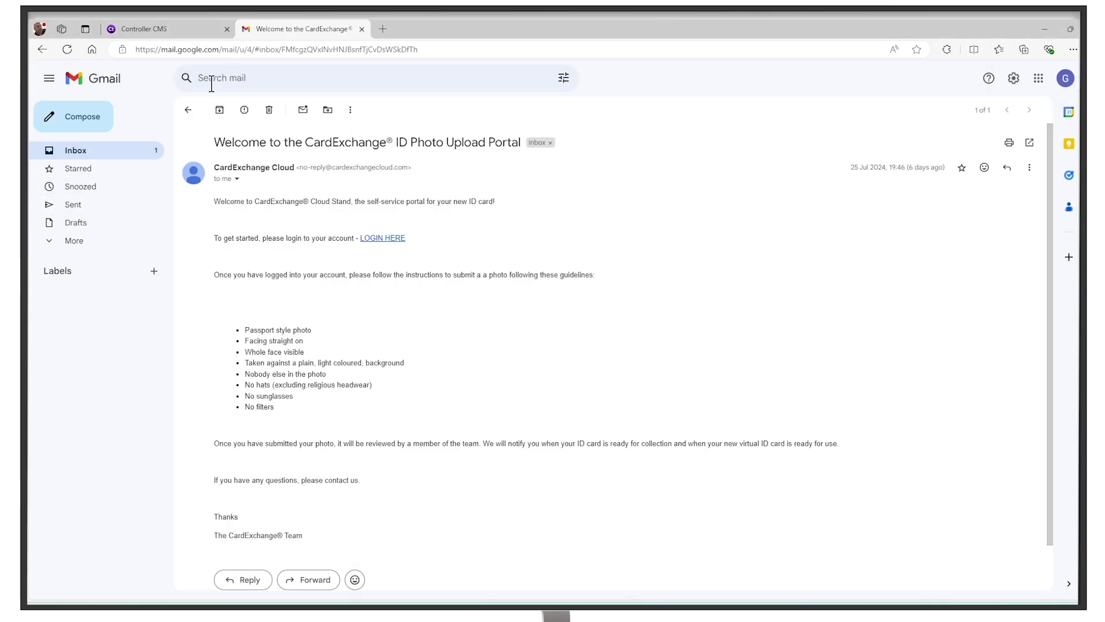
{"action": "left_click", "coordinate": [187, 110]}
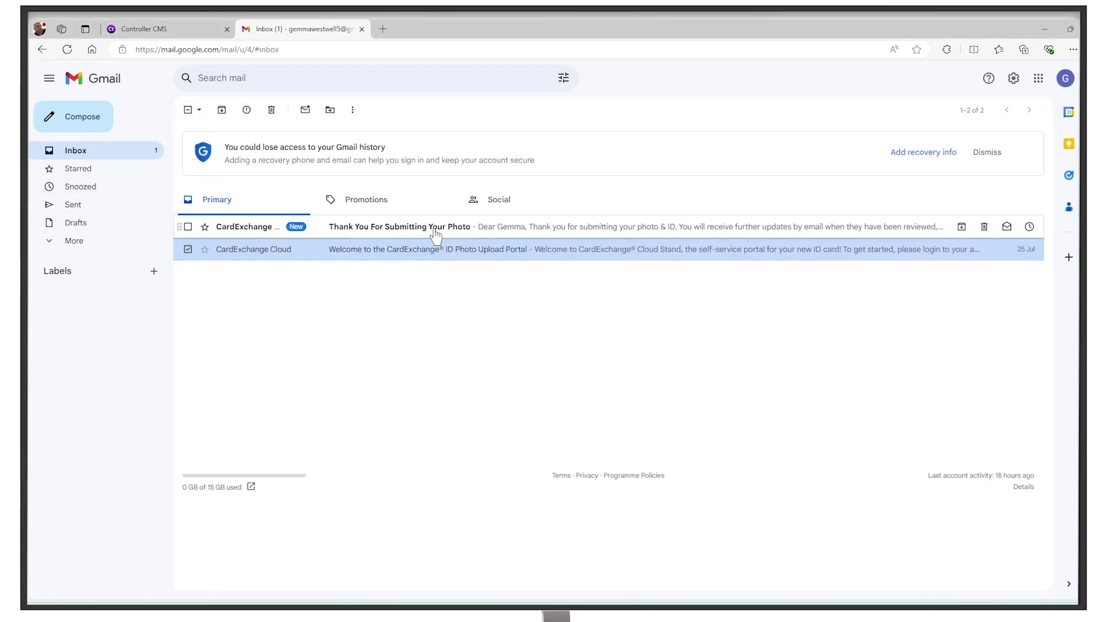
{"action": "left_click", "coordinate": [411, 228]}
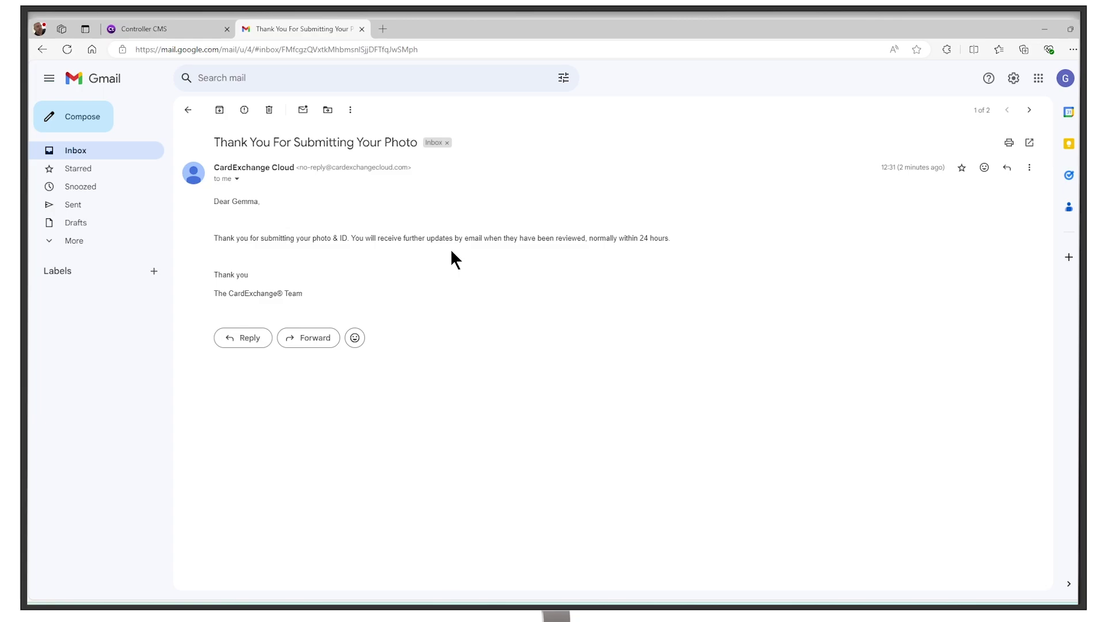
{"action": "left_click", "coordinate": [188, 110]}
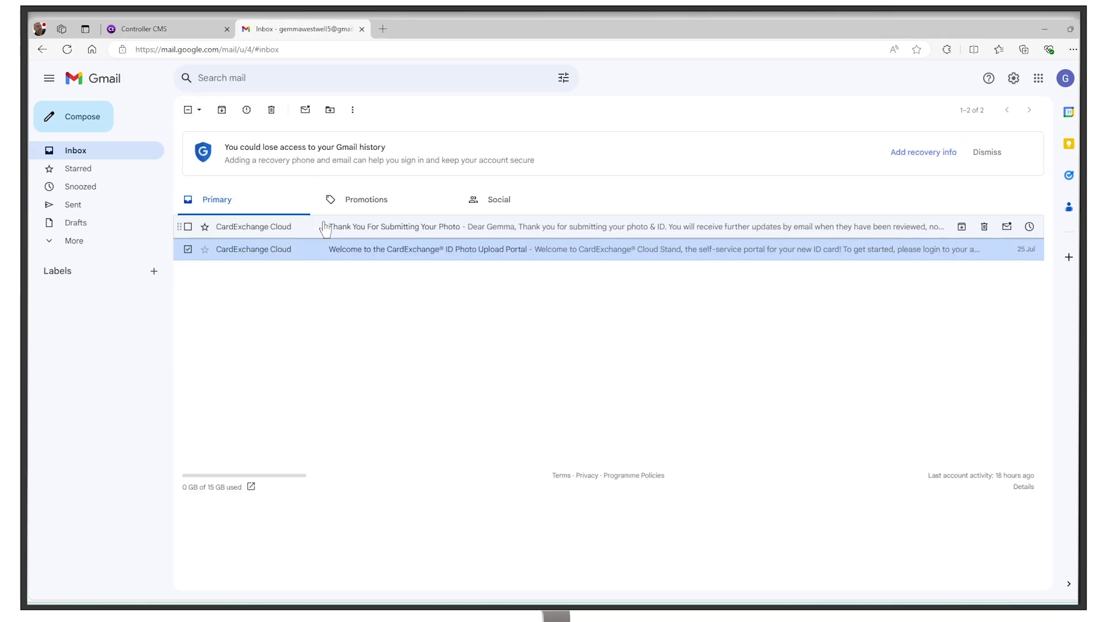
Switch to CardExchange Controller and open the pending photos to compare the new portrait with its driving licence
{"action": "left_click", "coordinate": [168, 27]}
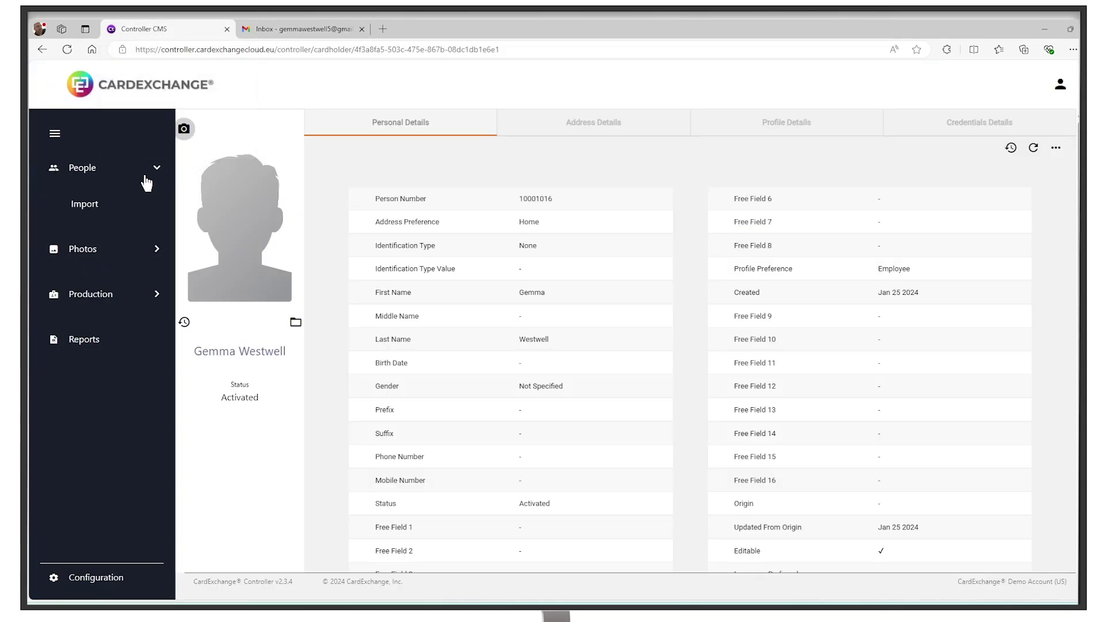
{"action": "left_click", "coordinate": [90, 249]}
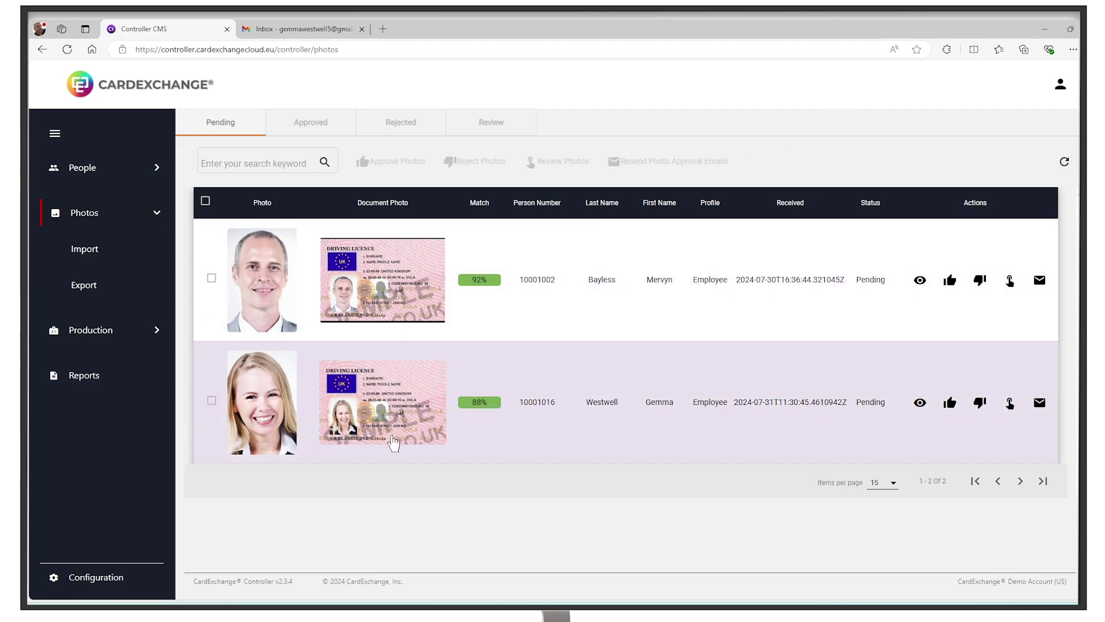
{"action": "mouse_move", "coordinate": [248, 415]}
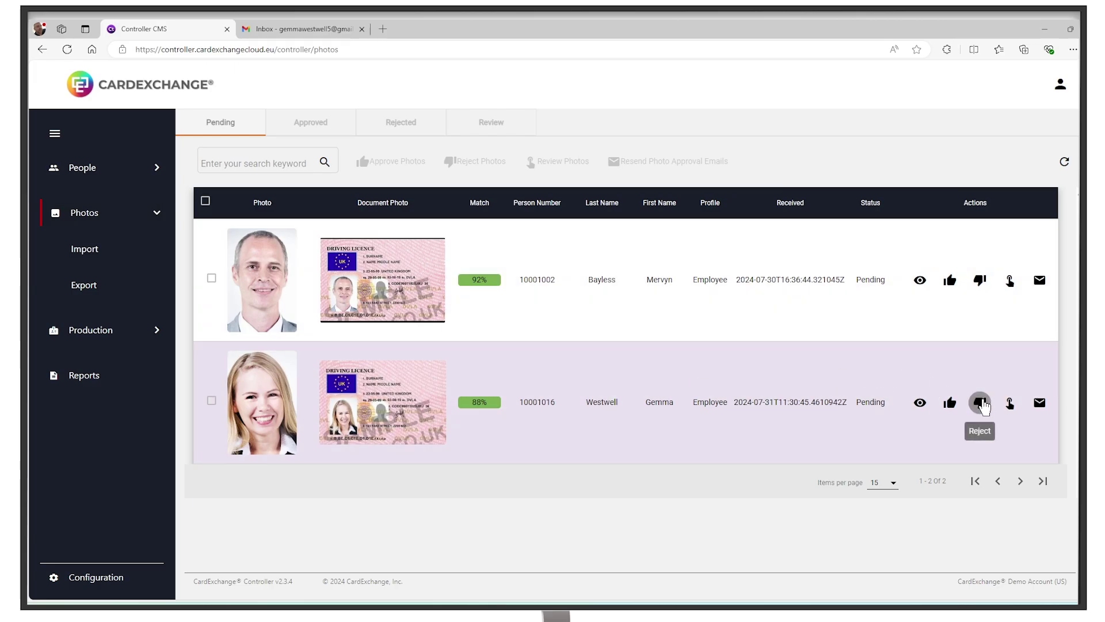
Examine the rejection reasons offered for the newly submitted photo, and cancel without rejecting it
{"action": "left_click", "coordinate": [980, 402]}
{"action": "left_click", "coordinate": [530, 346]}
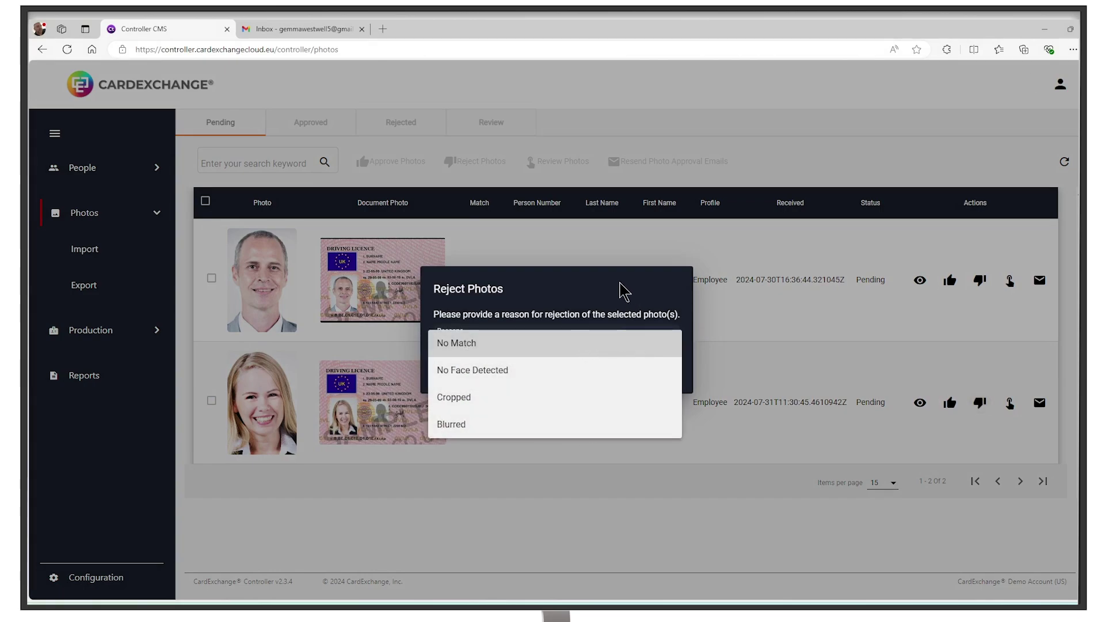
{"action": "left_click", "coordinate": [601, 290]}
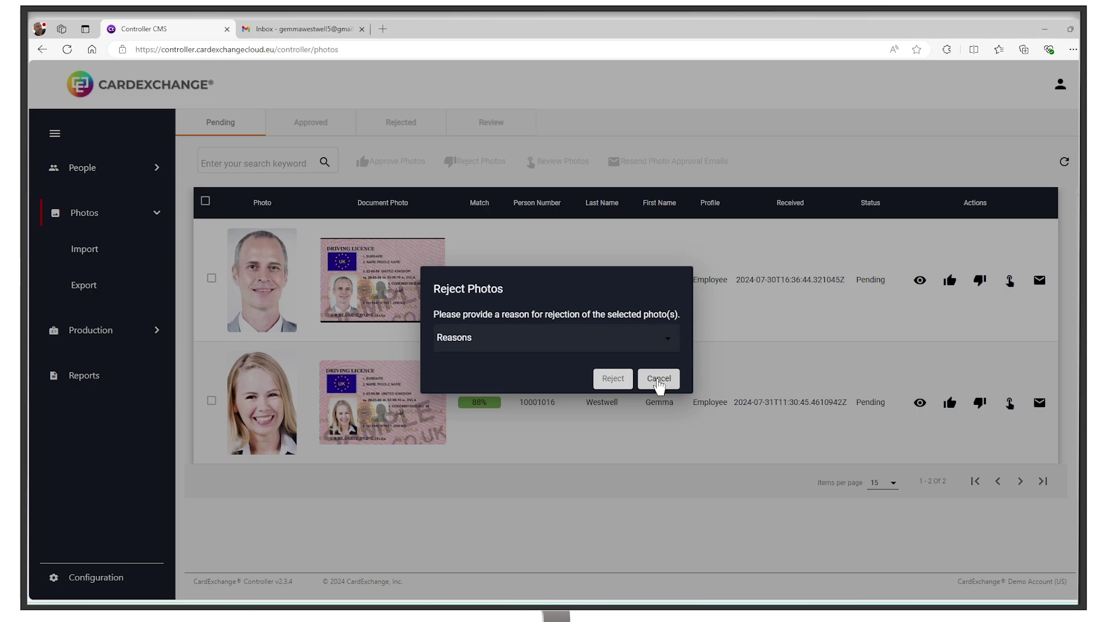
{"action": "left_click", "coordinate": [659, 380]}
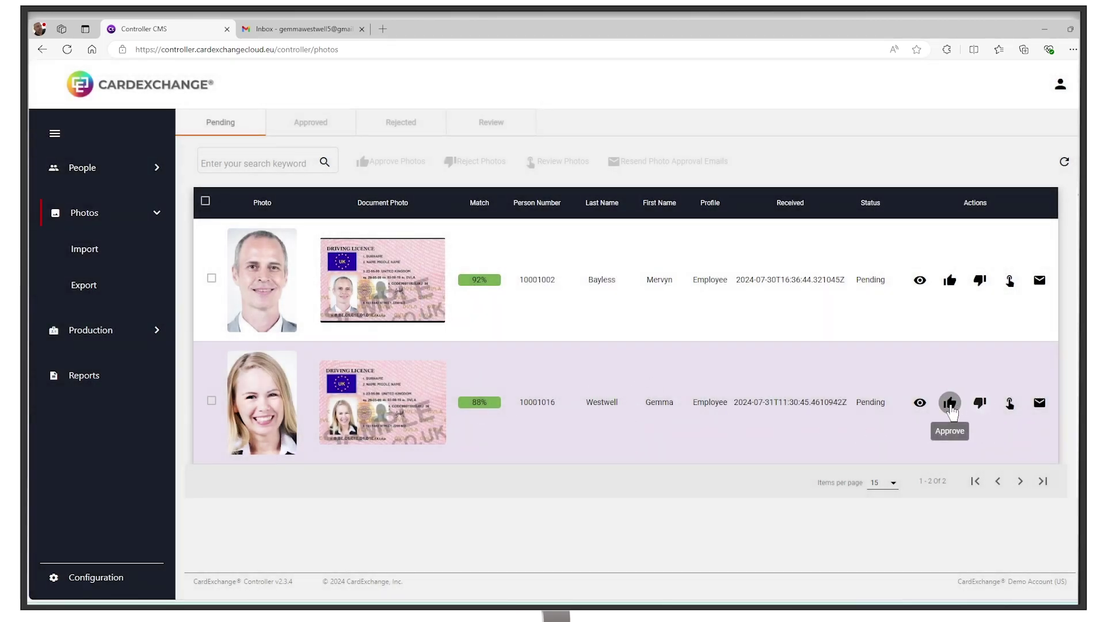
Approve the newly submitted Employee photo in the second row of the pending list
{"action": "left_click", "coordinate": [951, 404]}
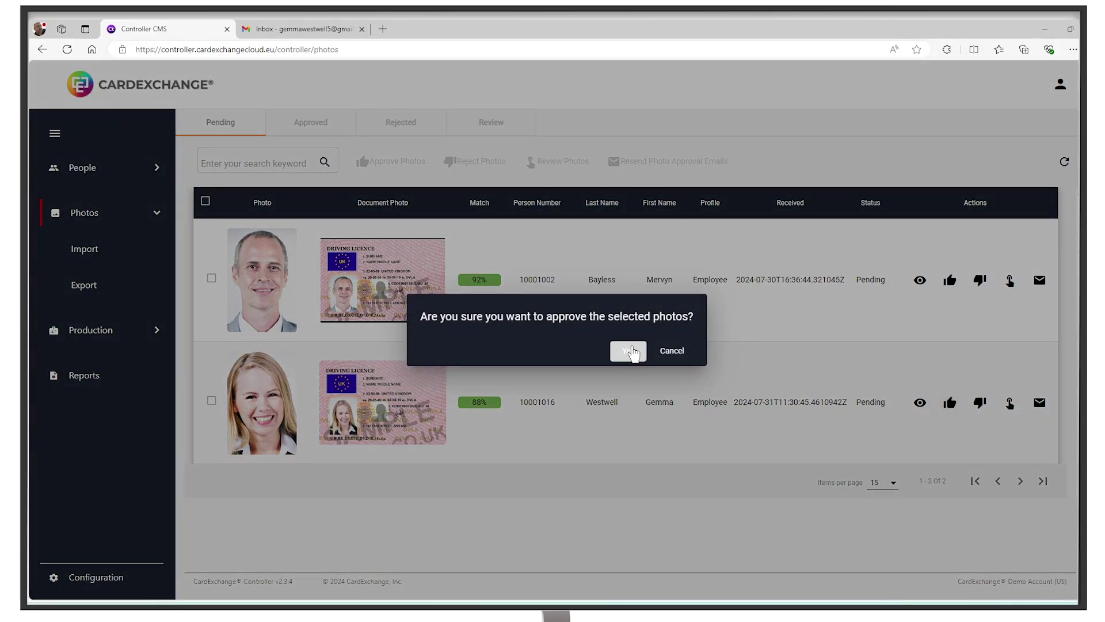
{"action": "left_click", "coordinate": [627, 351]}
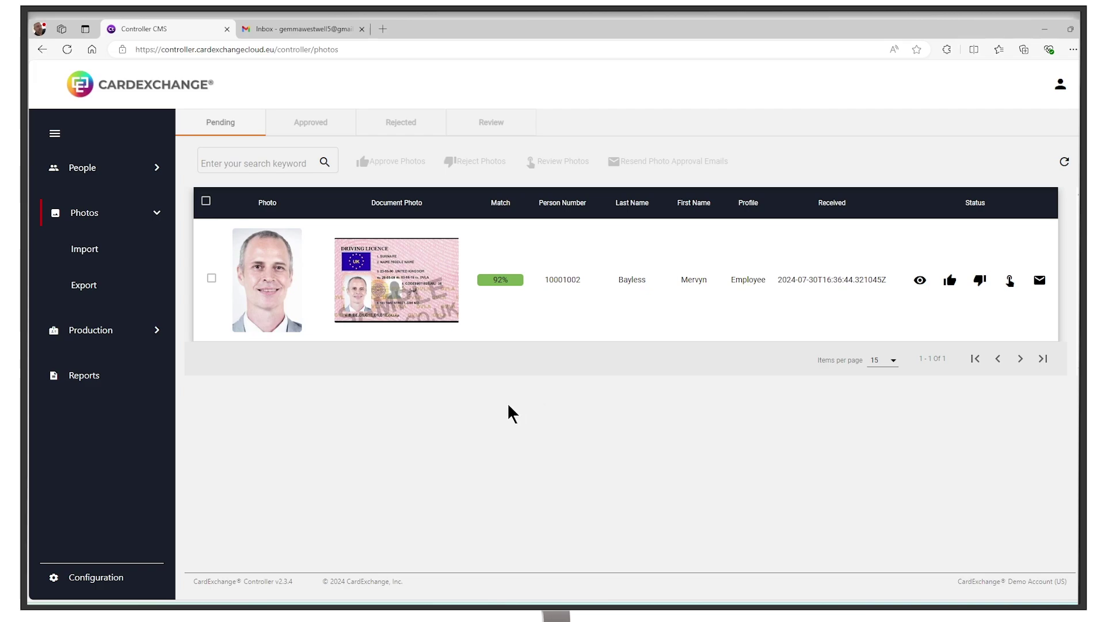
Refresh the Gmail inbox, then switch to the Stand portal and reload the cardholder's digital ID
{"action": "left_click", "coordinate": [277, 35]}
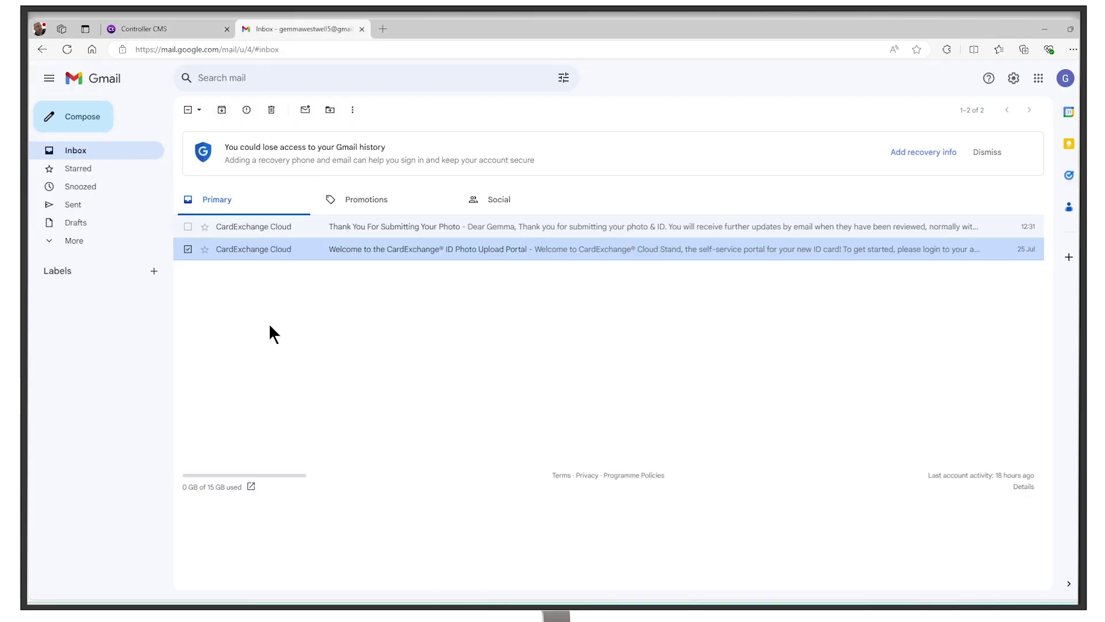
{"action": "left_click", "coordinate": [75, 152]}
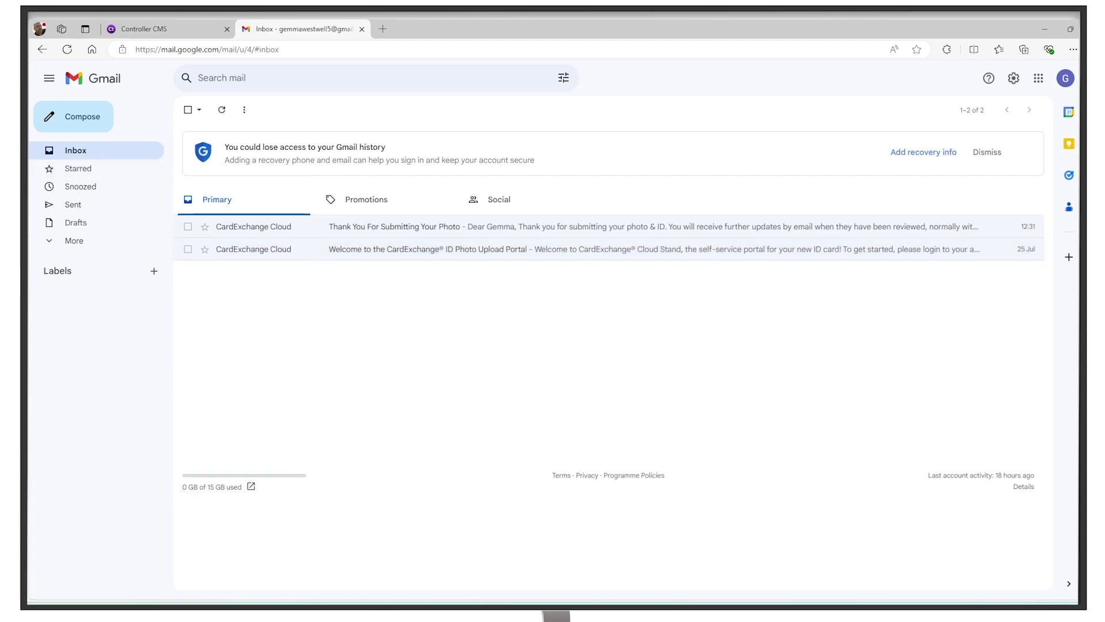
{"action": "mouse_move", "coordinate": [495, 602]}
{"action": "left_click", "coordinate": [540, 560]}
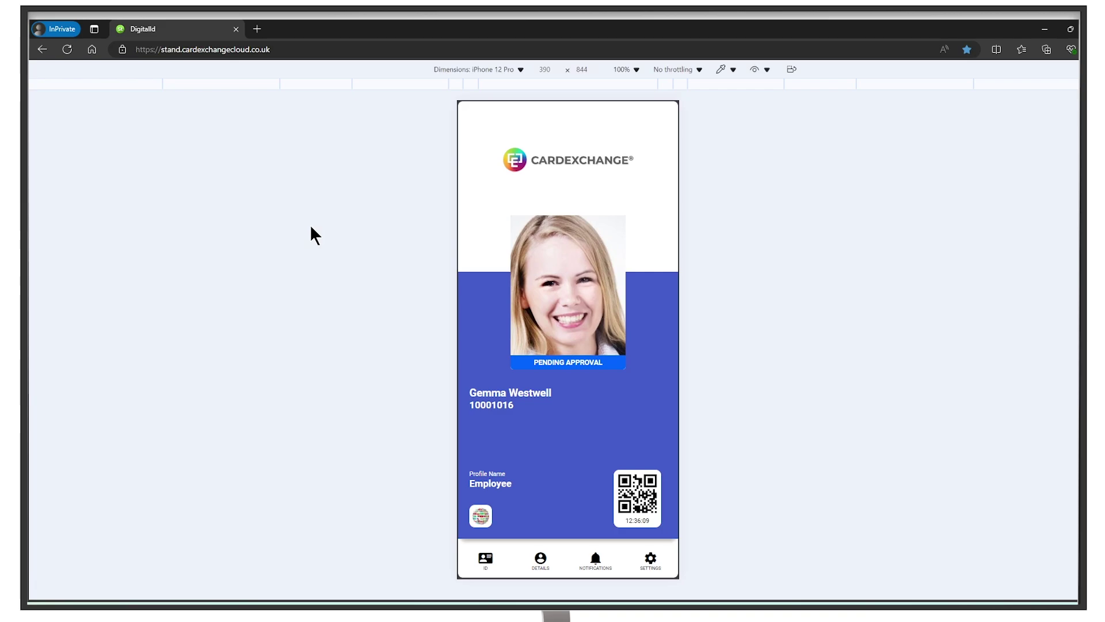
{"action": "left_click", "coordinate": [66, 49]}
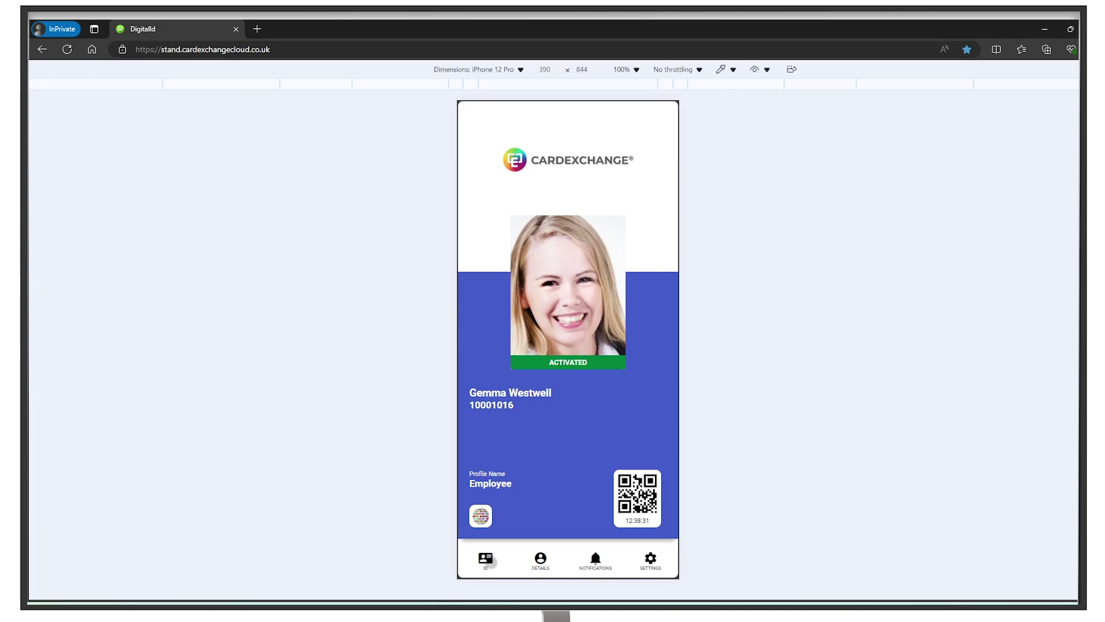
Look through the cardholder's digital ID, profile details and notifications in the portal, returning to the ID screen
{"action": "left_click", "coordinate": [488, 560]}
{"action": "left_click", "coordinate": [660, 388]}
{"action": "mouse_move", "coordinate": [529, 573]}
{"action": "left_click", "coordinate": [538, 565]}
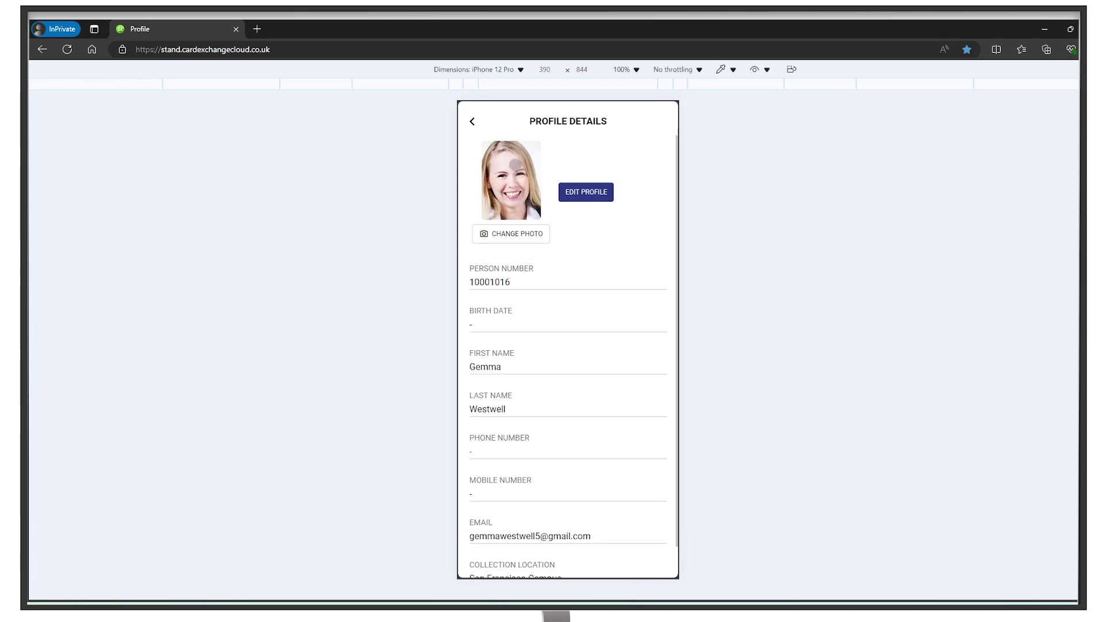
{"action": "left_click", "coordinate": [475, 123]}
{"action": "left_click", "coordinate": [596, 559]}
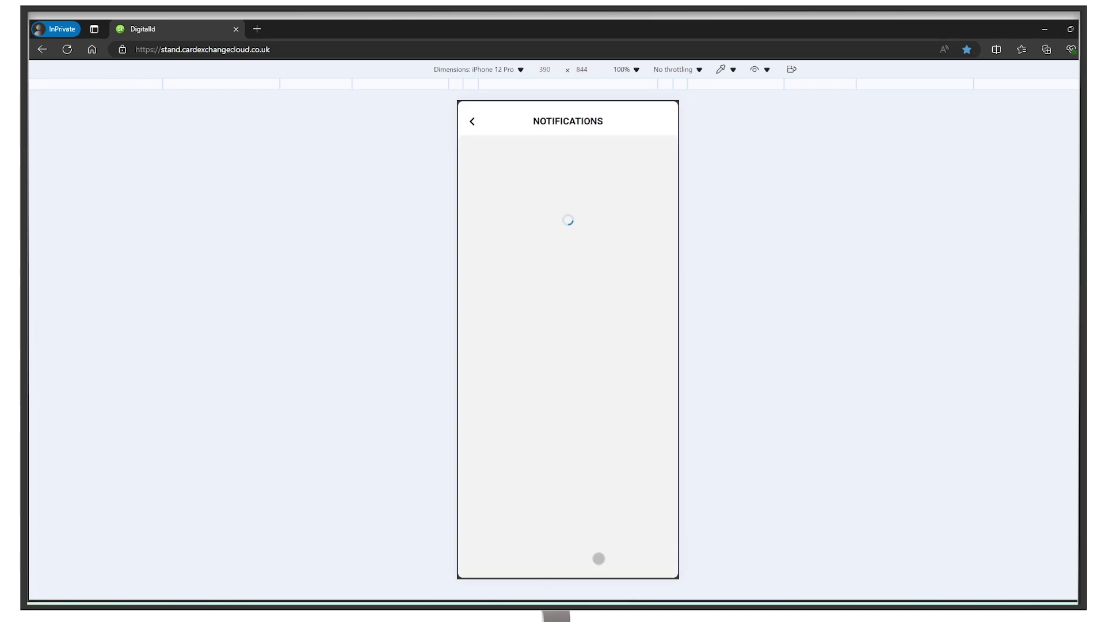
{"action": "left_click", "coordinate": [474, 122]}
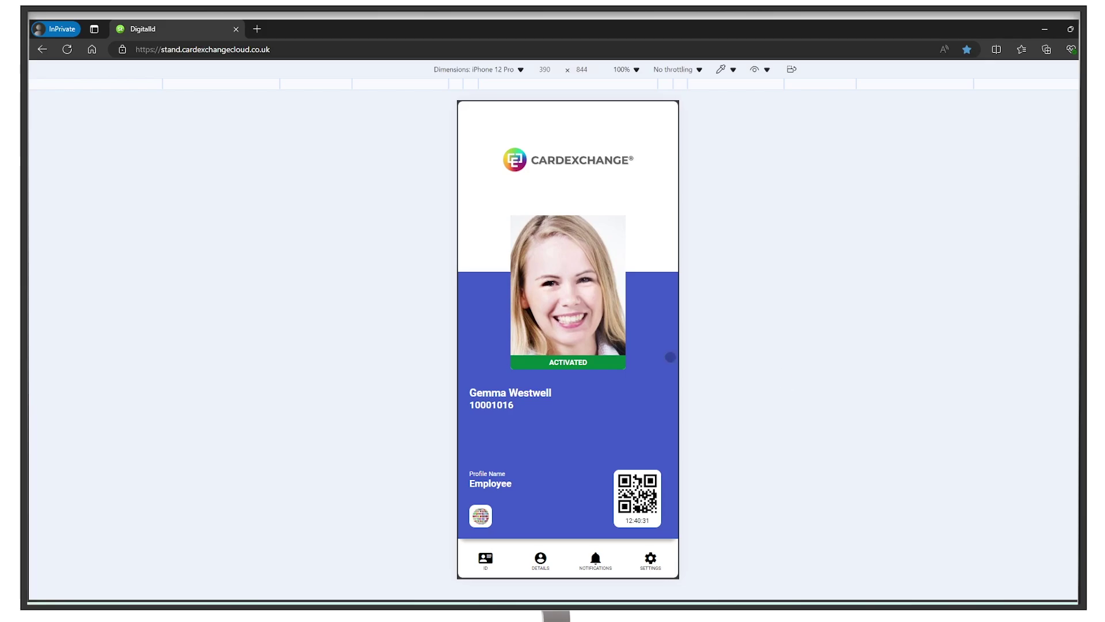
Switch to Gmail, read the photo approval message from CardExchange Cloud, and return to the inbox
{"action": "mouse_move", "coordinate": [483, 601]}
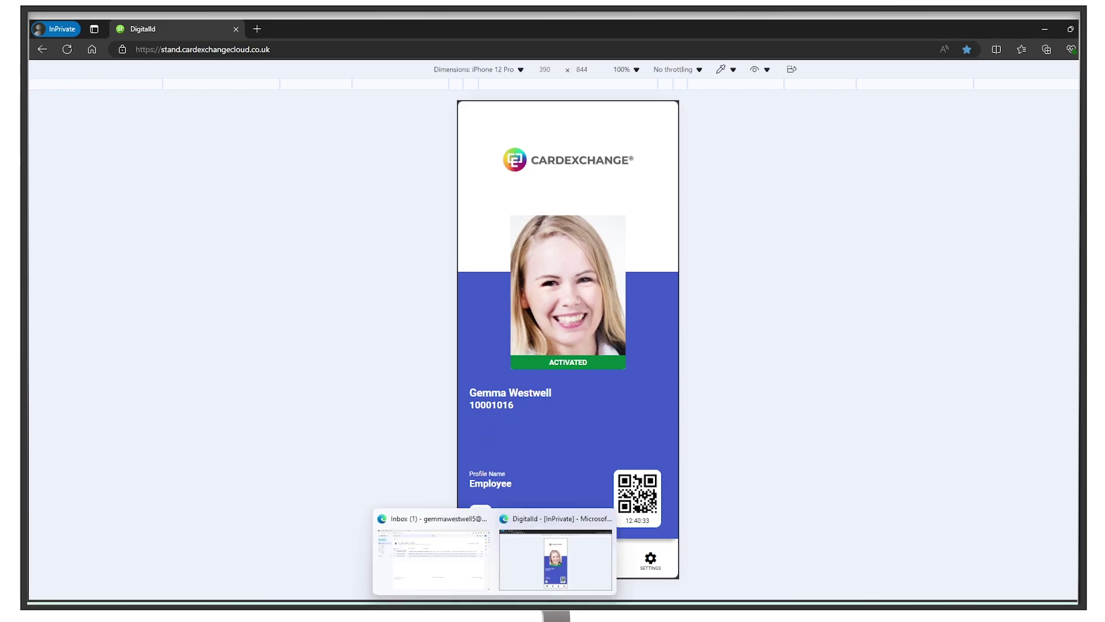
{"action": "left_click", "coordinate": [432, 553]}
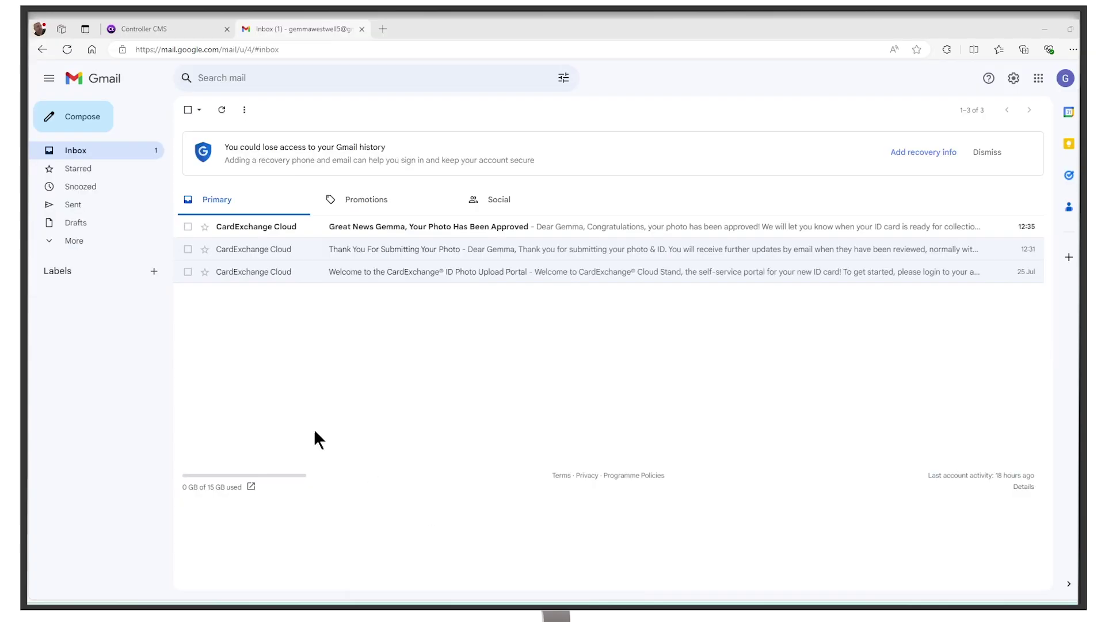
{"action": "left_click", "coordinate": [496, 228]}
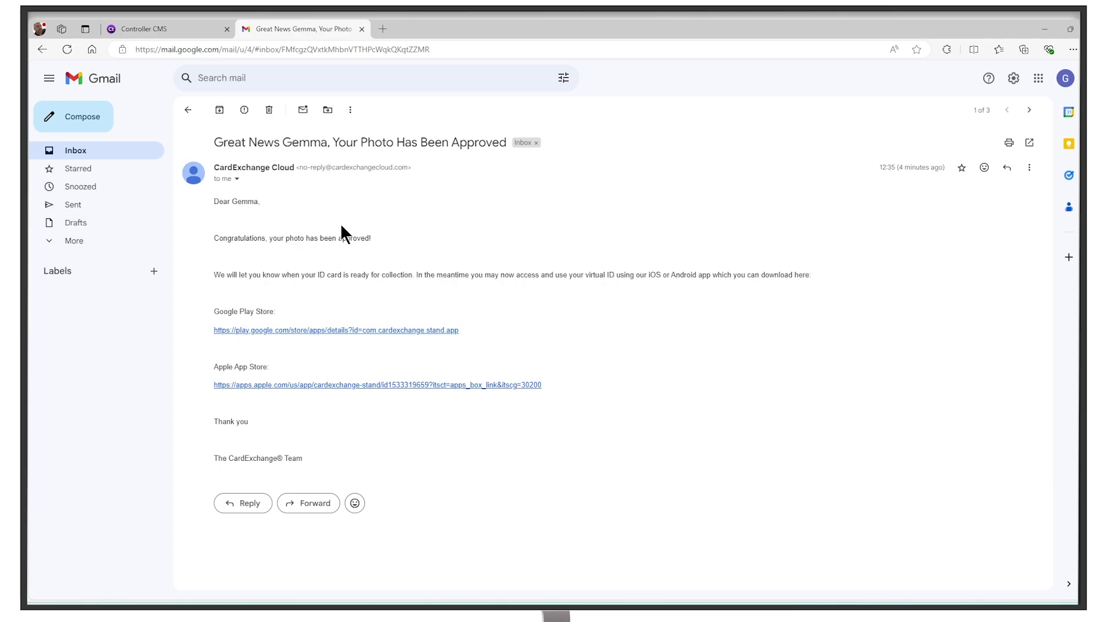
{"action": "left_click", "coordinate": [189, 109]}
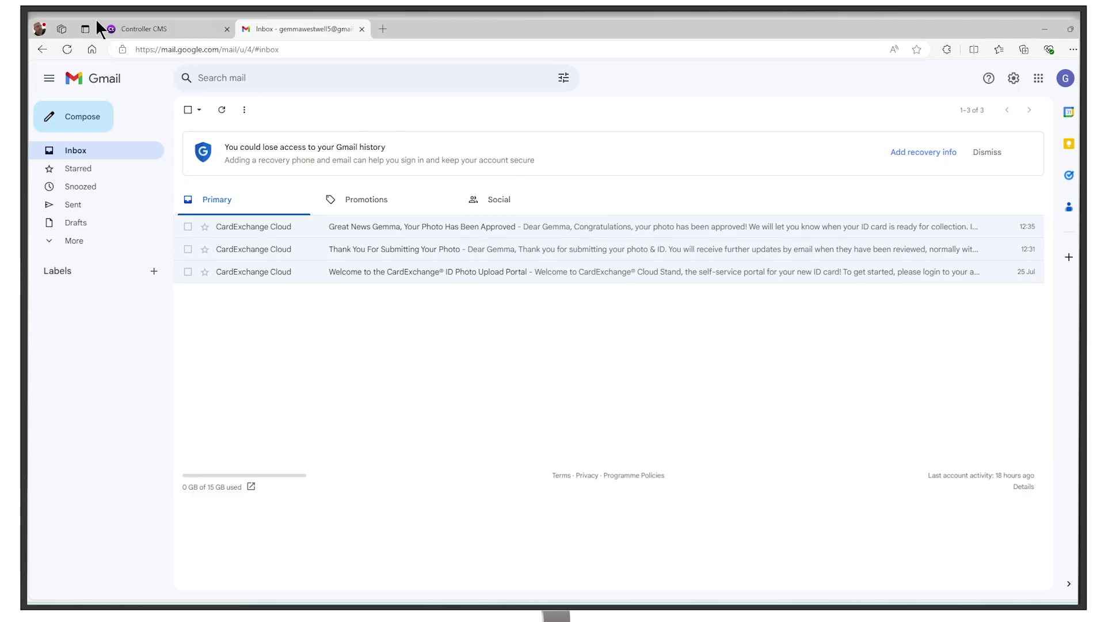
Switch back to CardExchange Controller and open the Production credentials waiting for production approval
{"action": "left_click", "coordinate": [150, 28]}
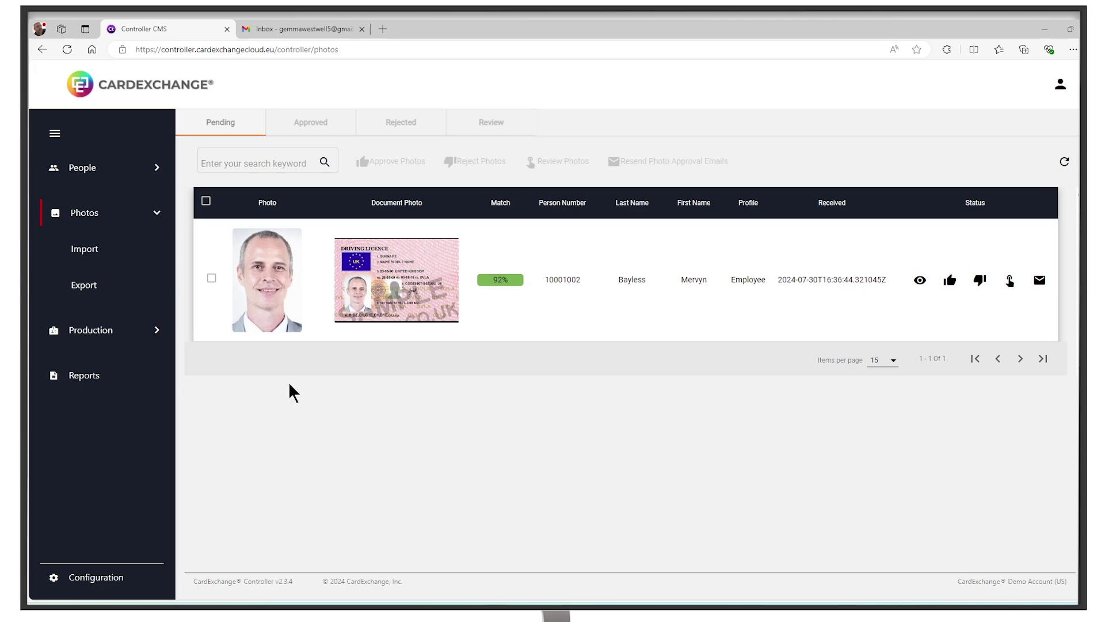
{"action": "left_click", "coordinate": [151, 212]}
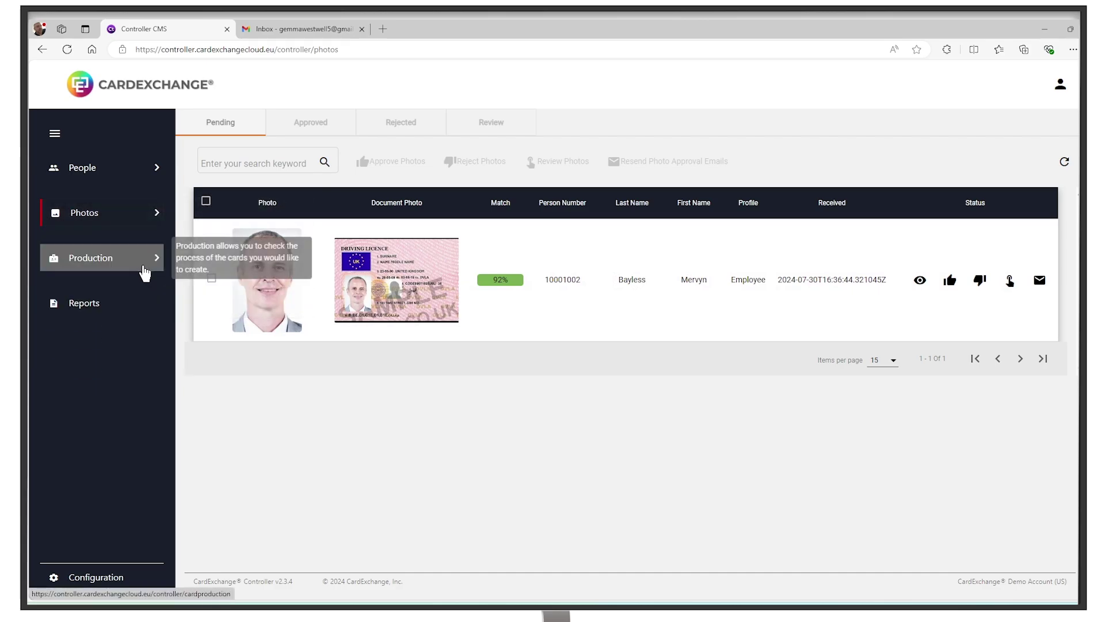
{"action": "left_click", "coordinate": [144, 268]}
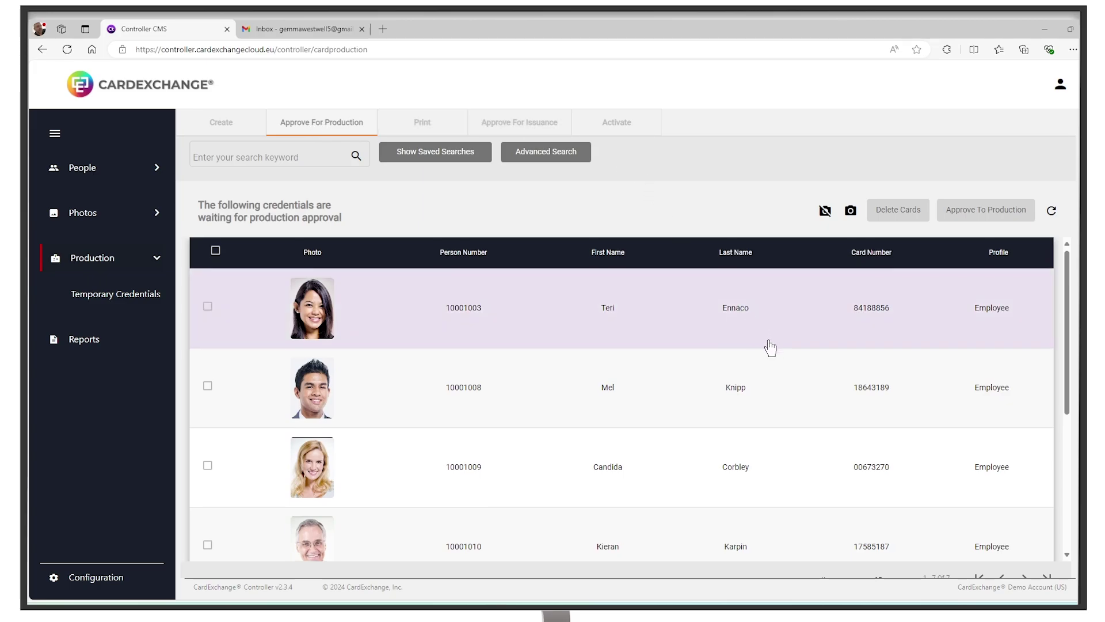
Select the photo-approved cardholder's Employee credential at the end of the list and approve it to production
{"action": "scroll", "coordinate": [770, 347], "scroll_direction": "down", "scroll_amount": 4}
{"action": "scroll", "coordinate": [715, 395], "scroll_direction": "up", "scroll_amount": 4}
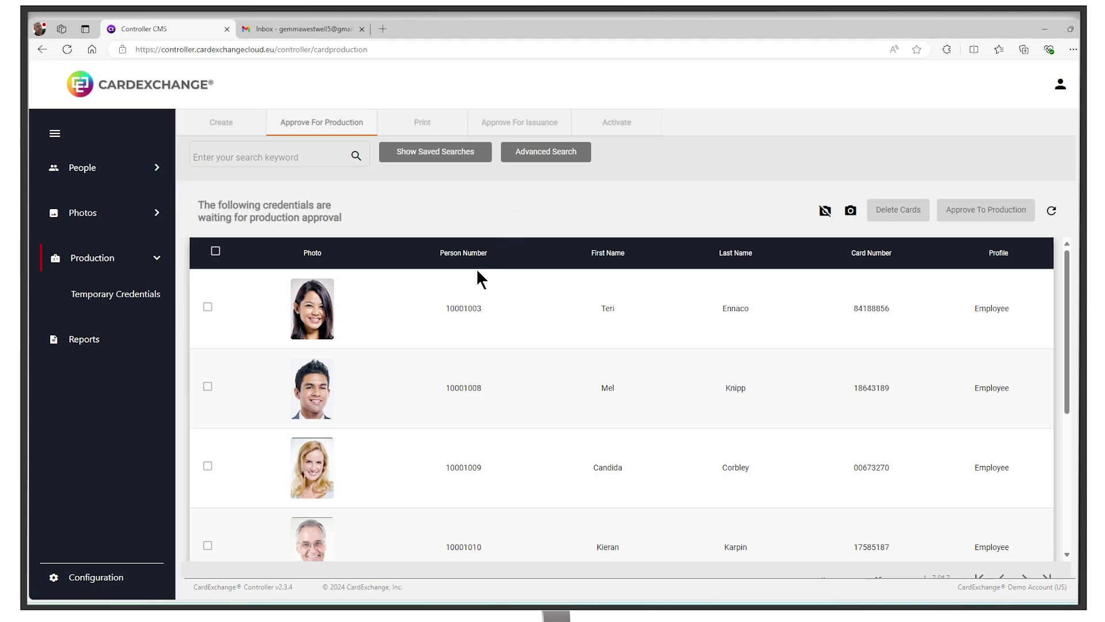
{"action": "scroll", "coordinate": [452, 225], "scroll_direction": "down", "scroll_amount": 1}
{"action": "scroll", "coordinate": [493, 403], "scroll_direction": "down", "scroll_amount": 5}
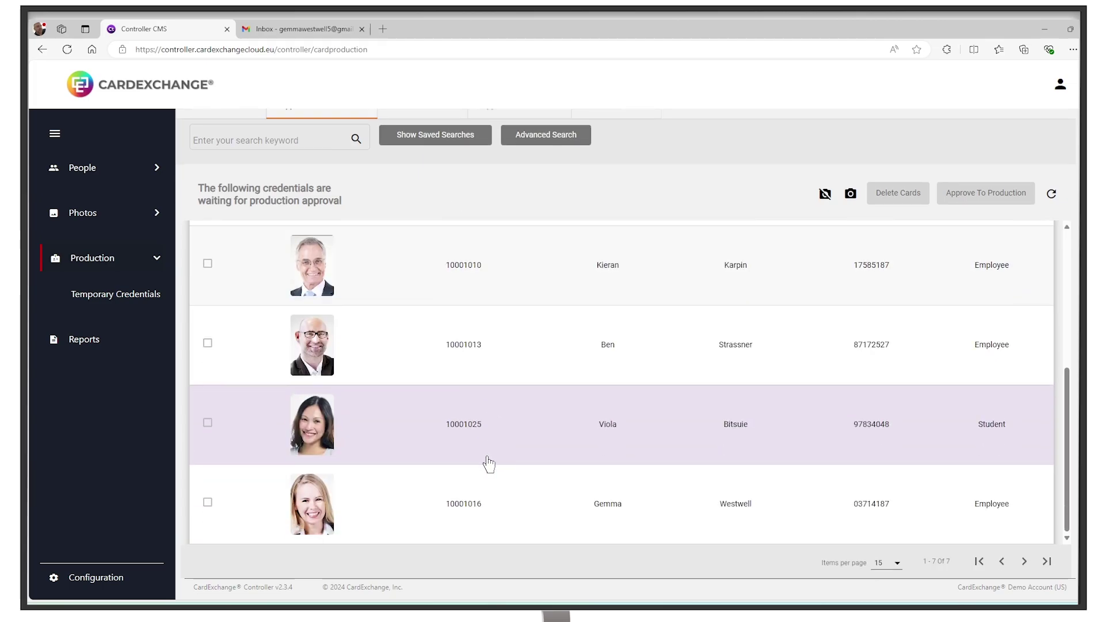
{"action": "left_click", "coordinate": [209, 505]}
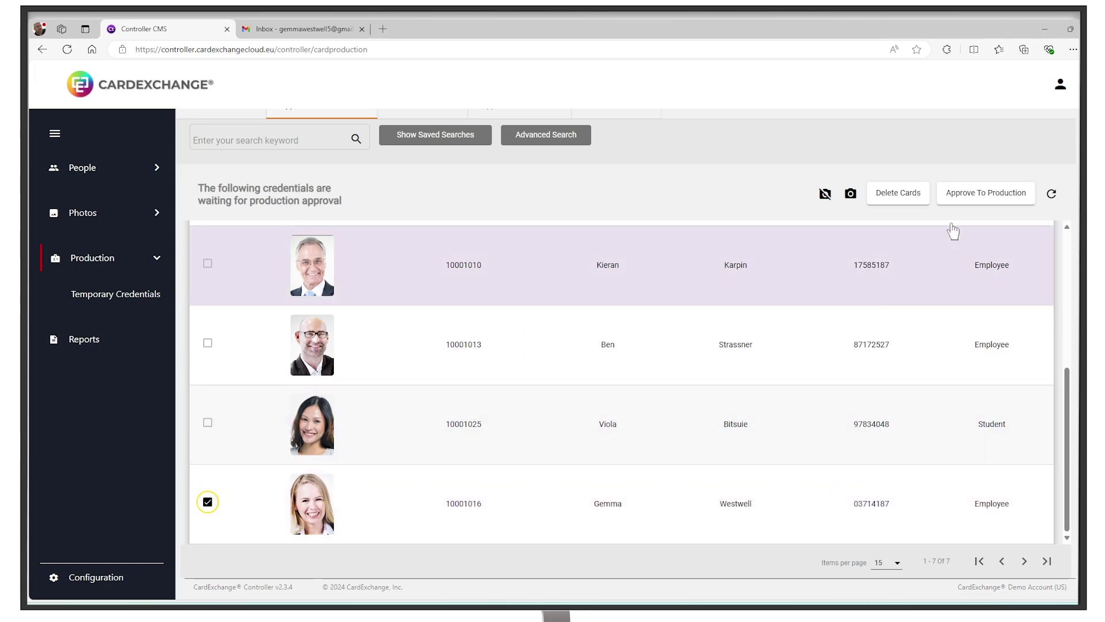
{"action": "left_click", "coordinate": [959, 205]}
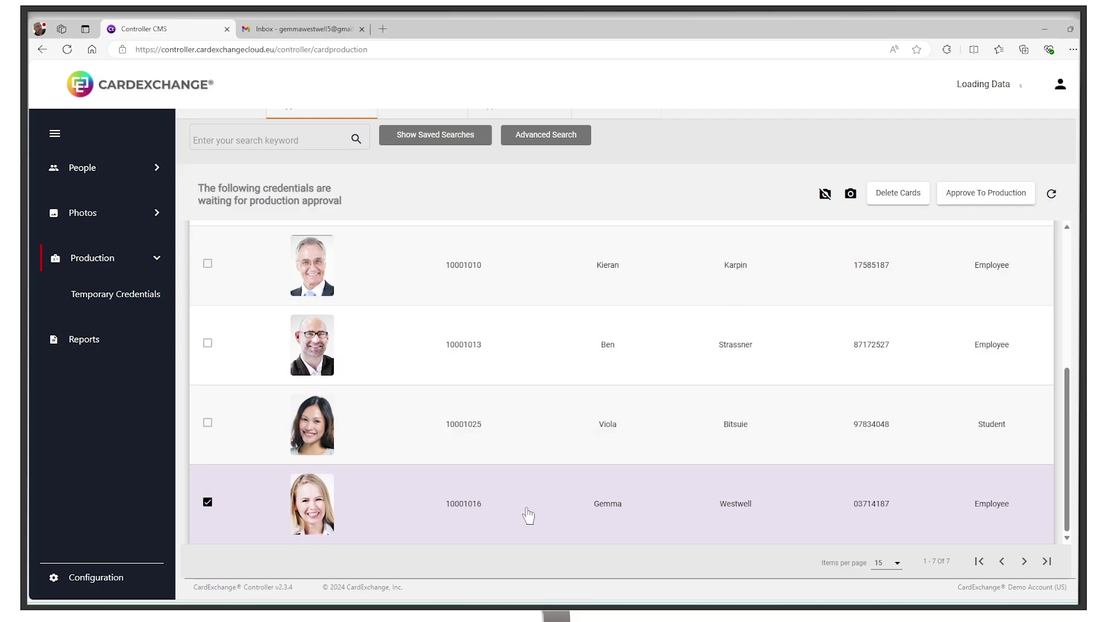
Open the Production credentials waiting to be printed and look through the list for the newly approved cardholder
{"action": "scroll", "coordinate": [460, 345], "scroll_direction": "up", "scroll_amount": 5}
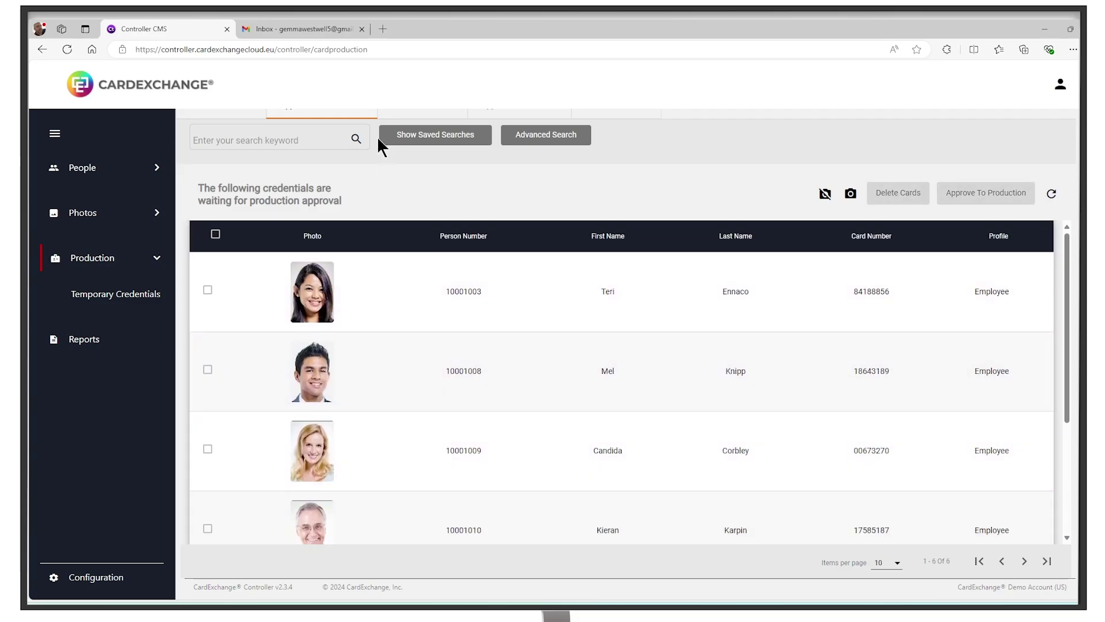
{"action": "left_click", "coordinate": [421, 131]}
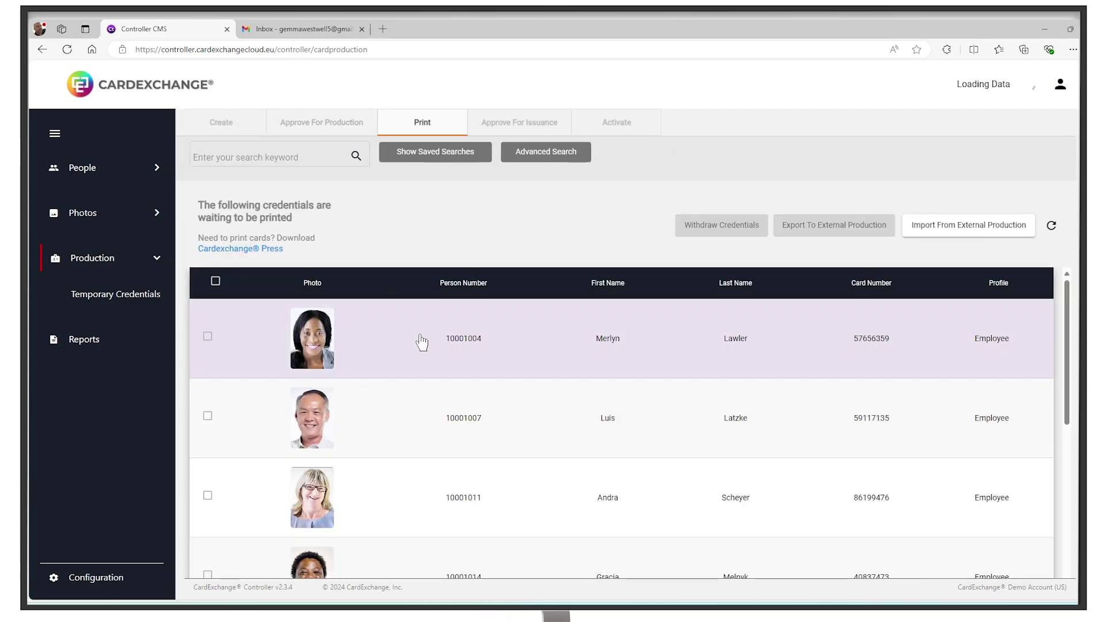
{"action": "scroll", "coordinate": [511, 400], "scroll_direction": "down", "scroll_amount": 3}
{"action": "scroll", "coordinate": [525, 414], "scroll_direction": "down", "scroll_amount": 3}
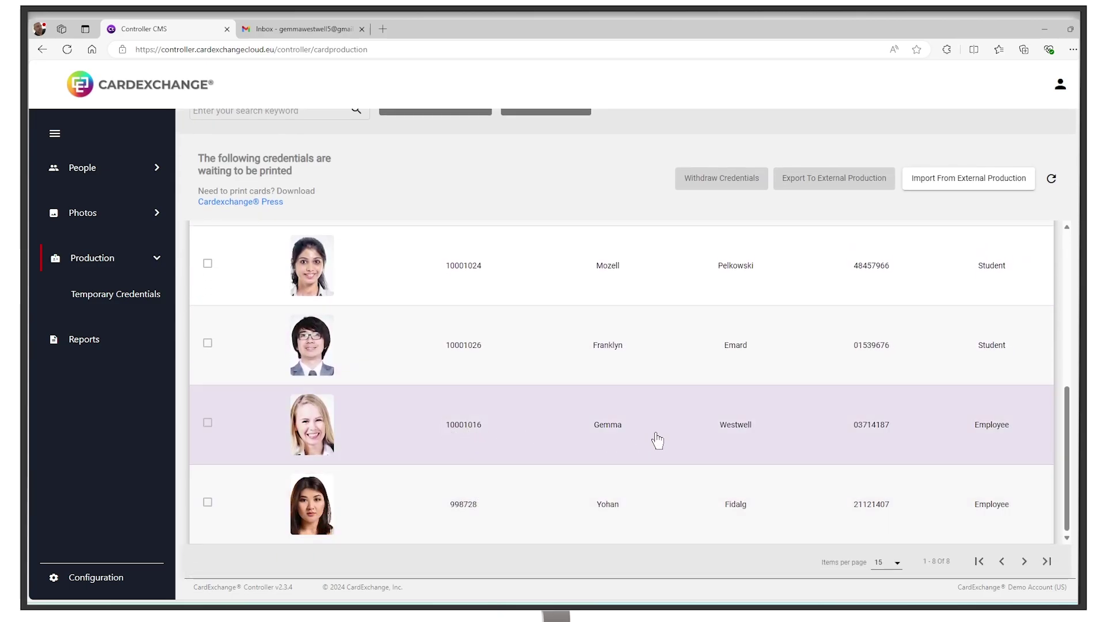
{"action": "scroll", "coordinate": [588, 439], "scroll_direction": "up", "scroll_amount": 5}
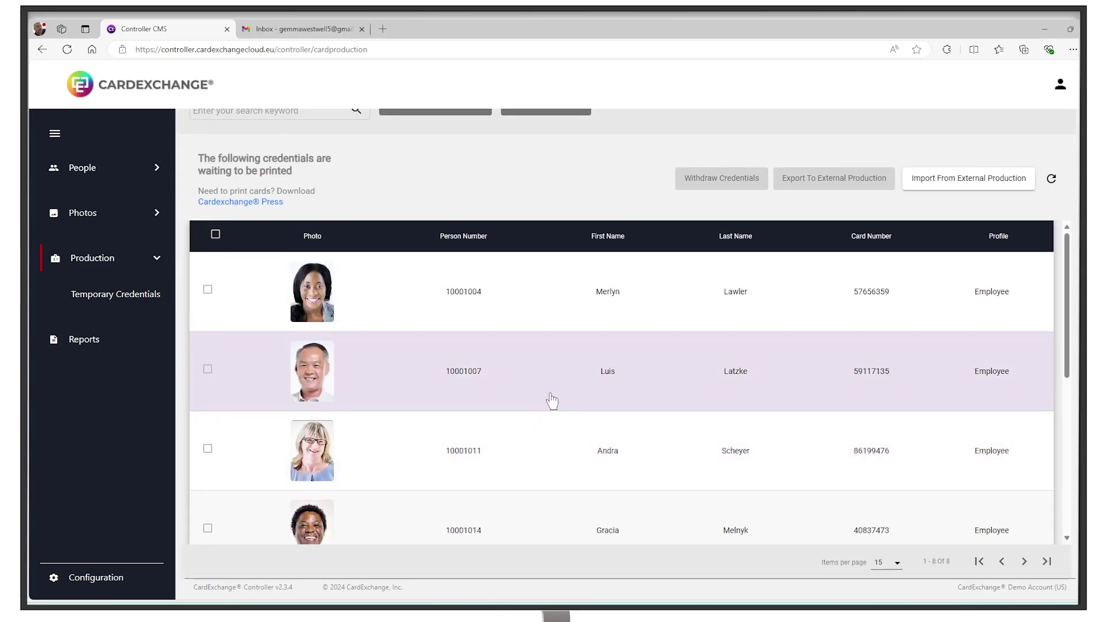
Switch to CardExchange Press, refresh the To be printed records, and select the newly approved cardholder's Employee record
{"action": "mouse_move", "coordinate": [694, 602]}
{"action": "left_click", "coordinate": [694, 555]}
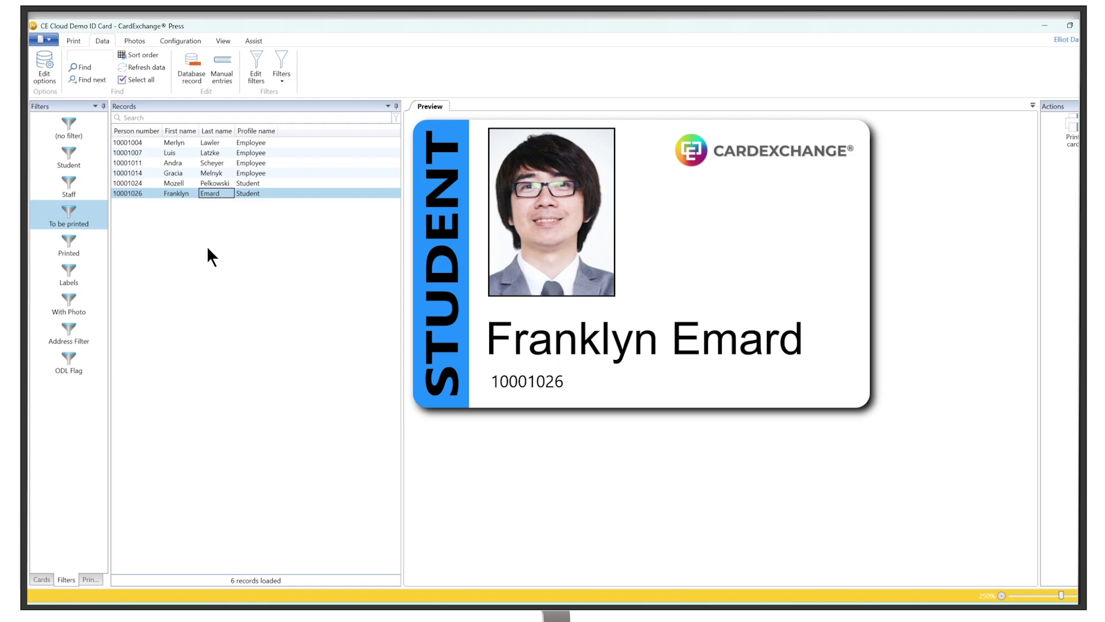
{"action": "left_click", "coordinate": [146, 67]}
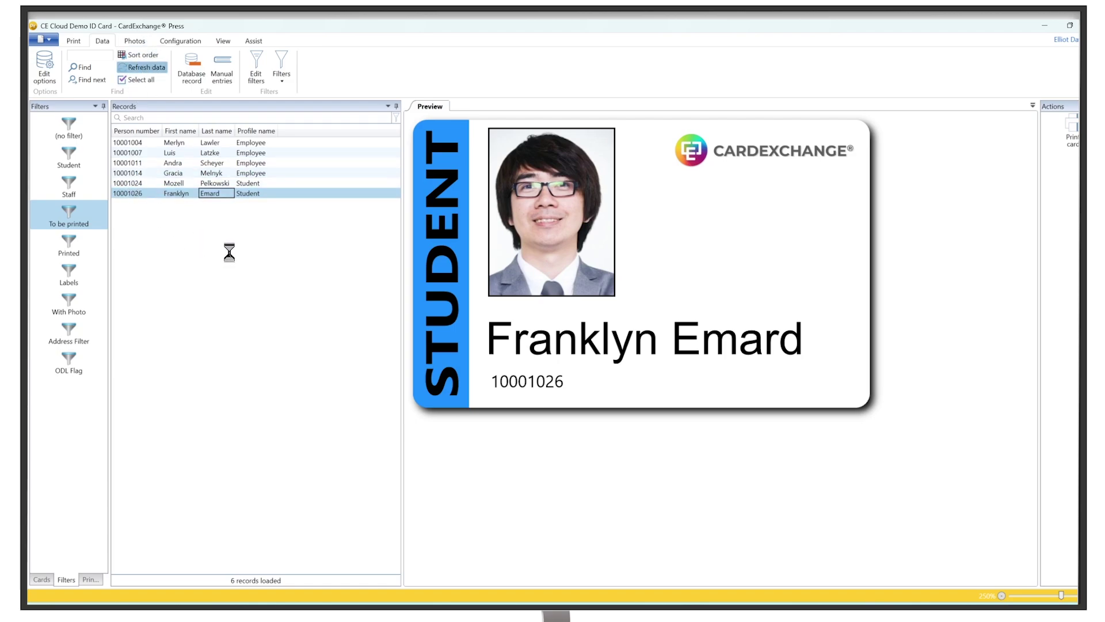
{"action": "left_click", "coordinate": [192, 205]}
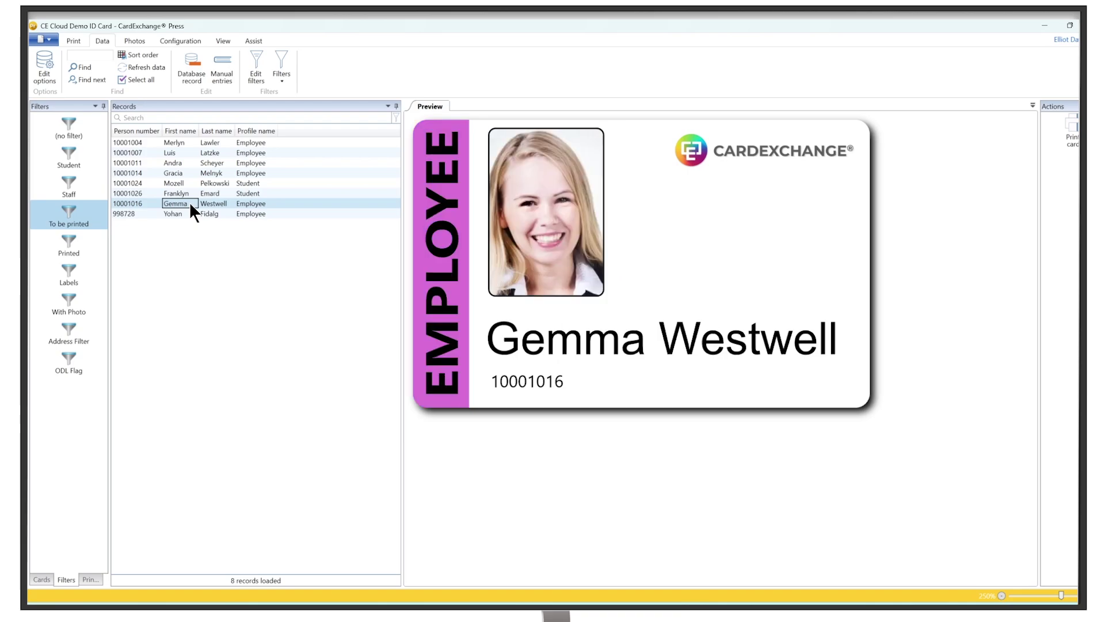
Compare the Student card design above with the Employee one, then print the newly approved cardholder's Employee card and refresh the records
{"action": "left_click", "coordinate": [243, 194]}
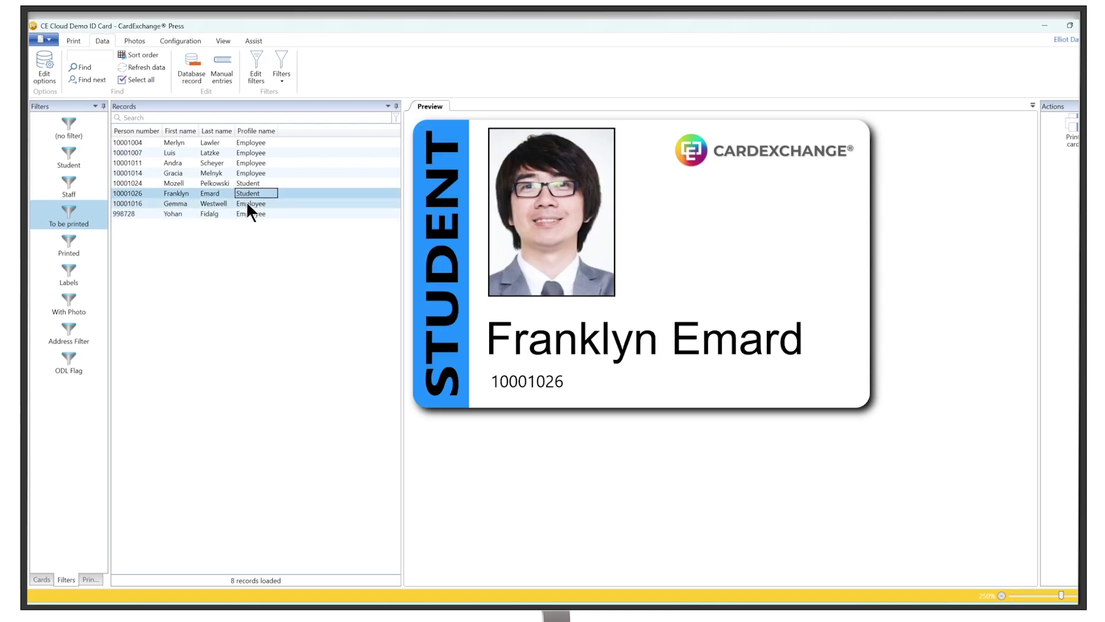
{"action": "left_click", "coordinate": [248, 205]}
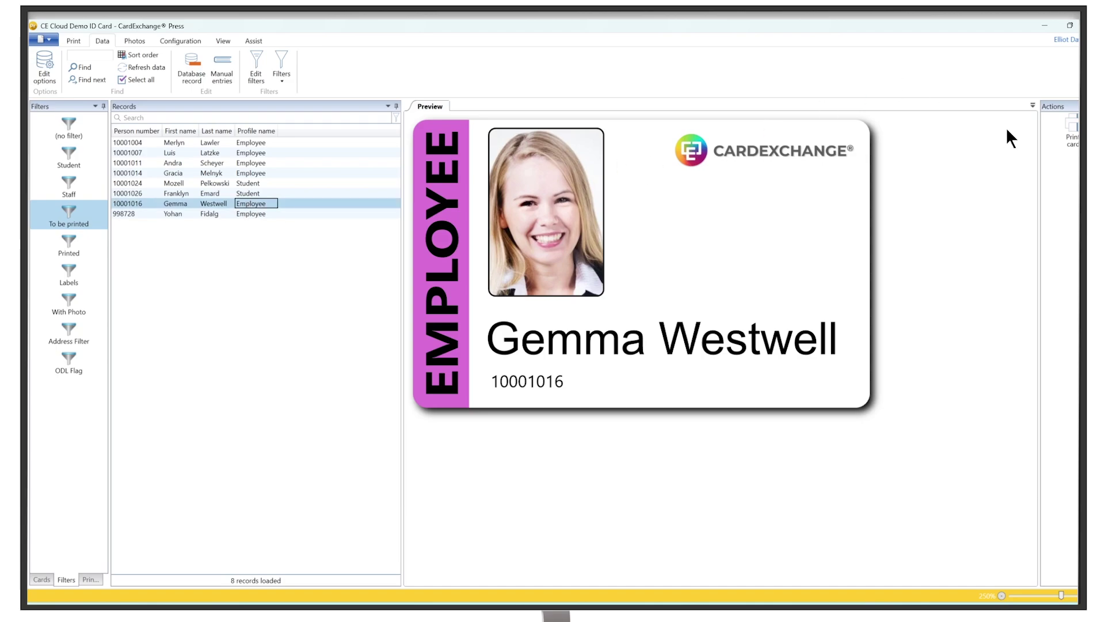
{"action": "left_click", "coordinate": [1072, 132]}
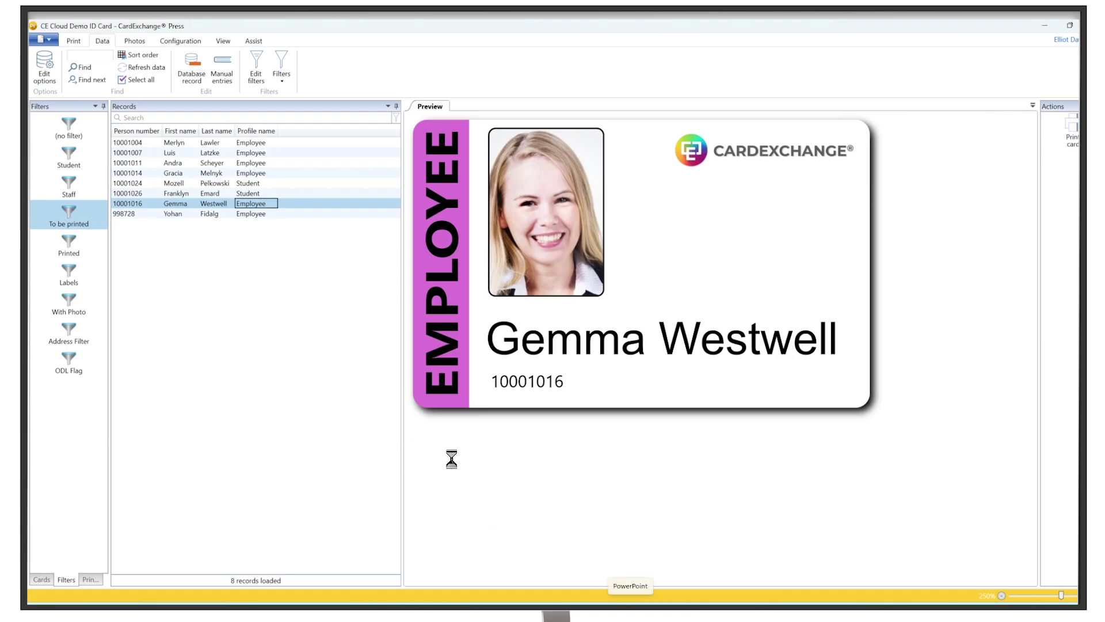
{"action": "left_click", "coordinate": [139, 66]}
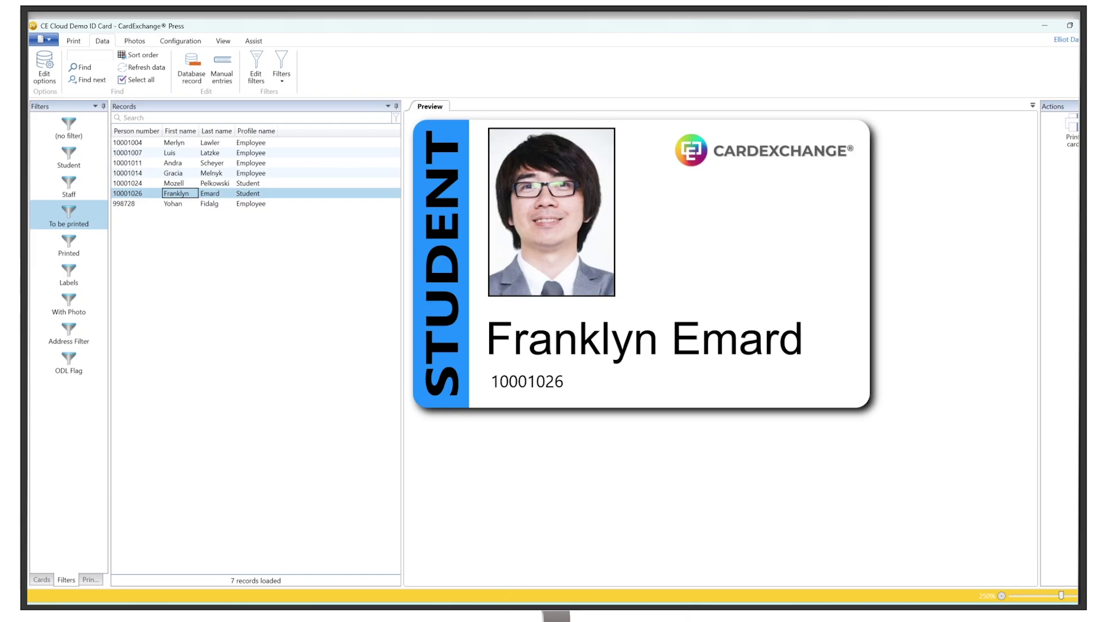
Switch back to CardExchange Controller and approve the cardholder's Employee credential at the end of the Approve For Issuance list
{"action": "mouse_move", "coordinate": [507, 599]}
{"action": "left_click", "coordinate": [457, 569]}
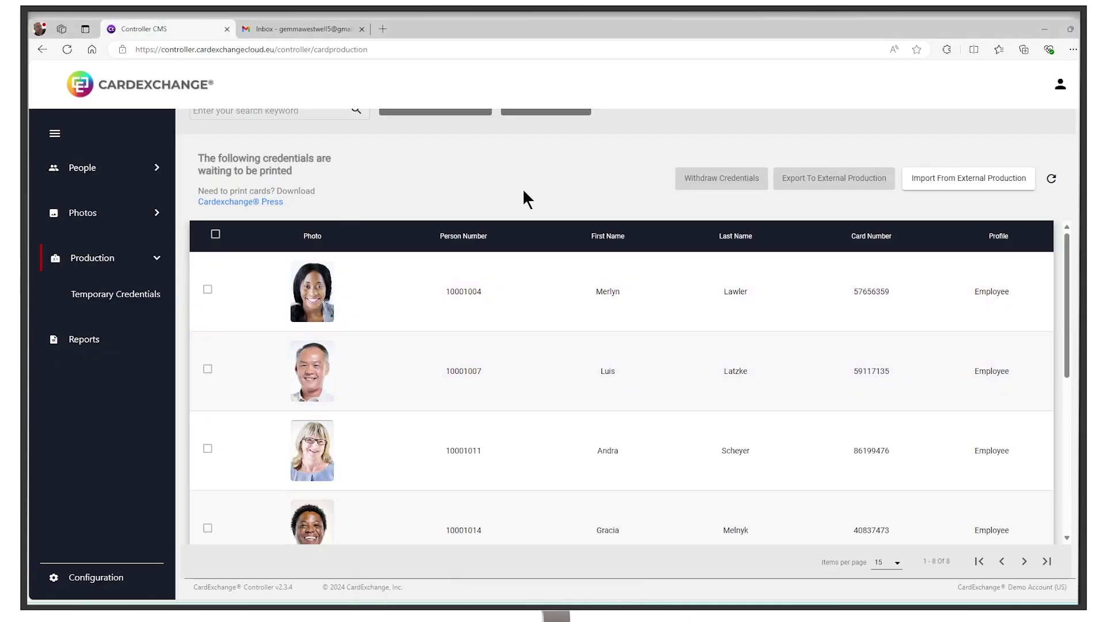
{"action": "left_click", "coordinate": [521, 124]}
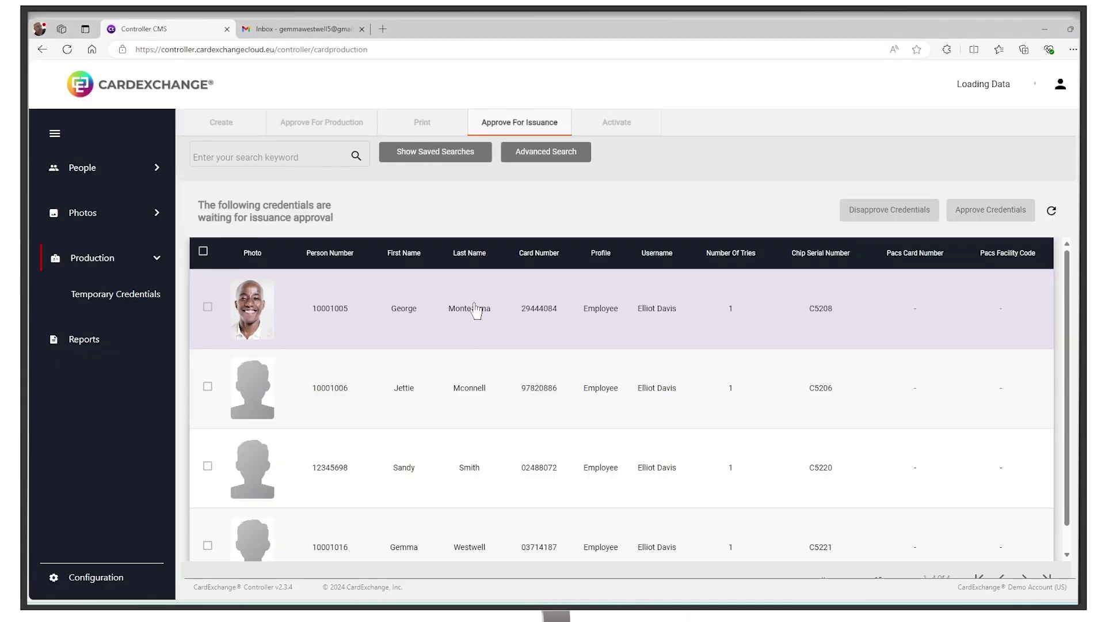
{"action": "scroll", "coordinate": [549, 340], "scroll_direction": "down", "scroll_amount": 1}
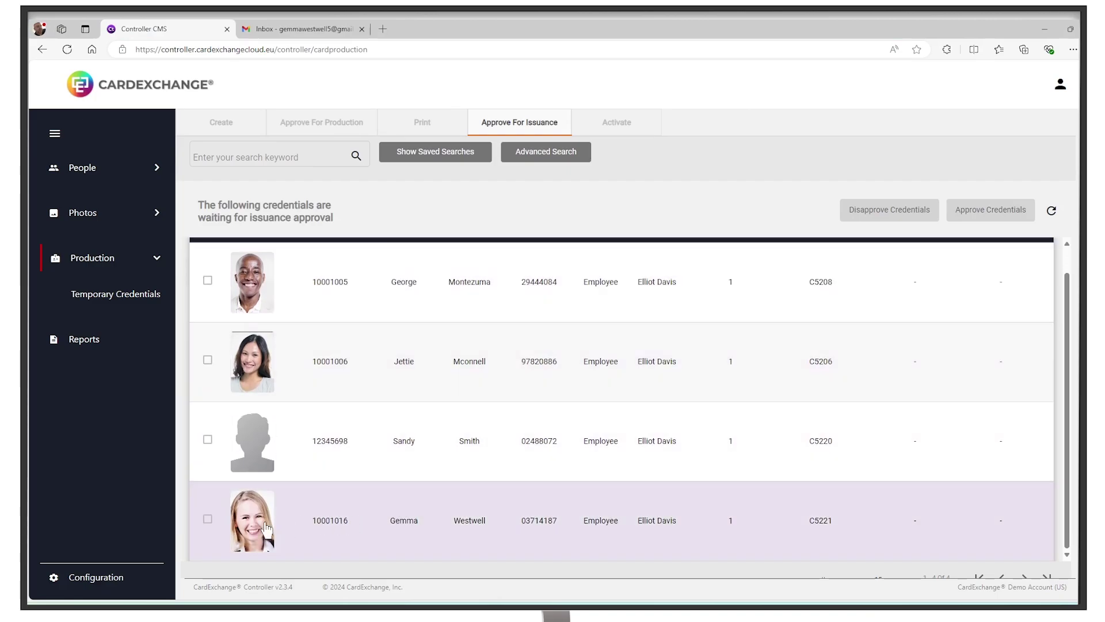
{"action": "left_click", "coordinate": [207, 520]}
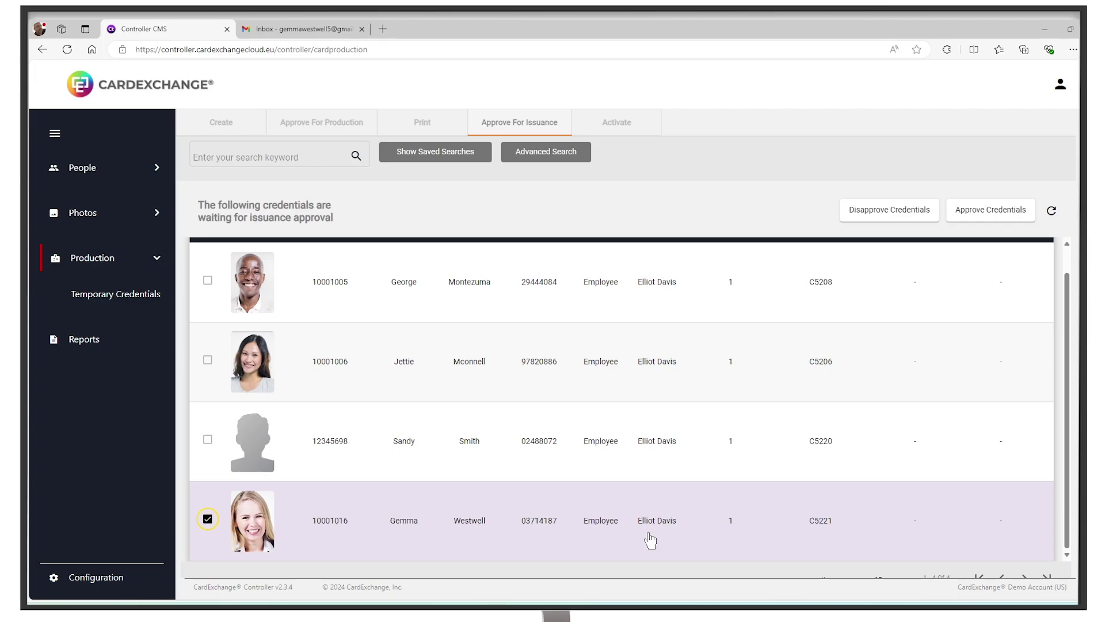
{"action": "left_click", "coordinate": [989, 214]}
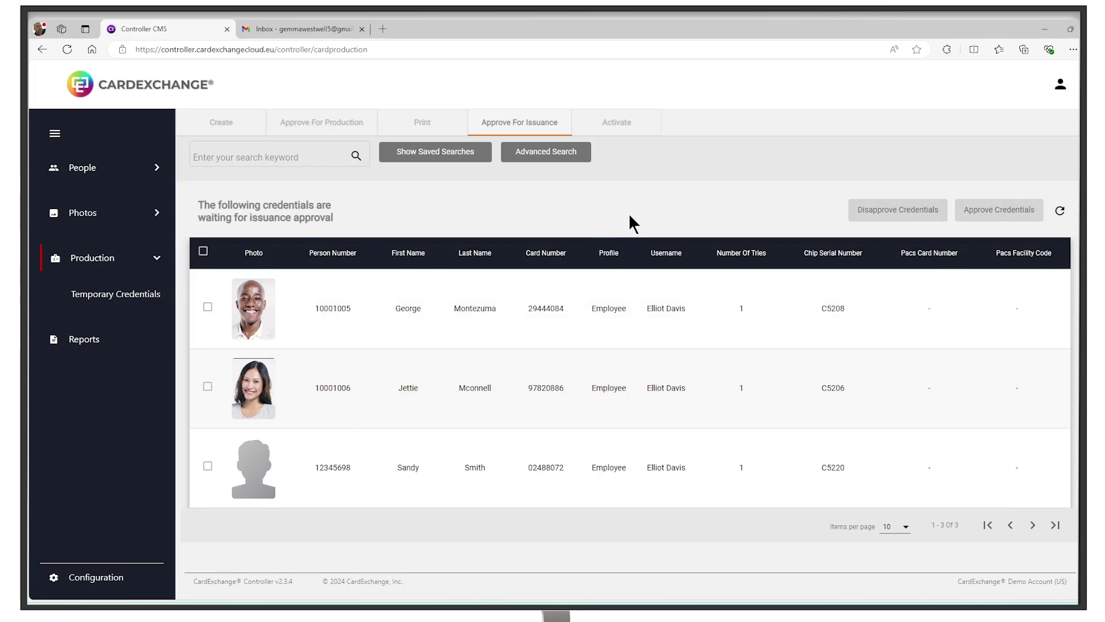
Open the credentials waiting for activation, check the Gmail inbox, and select the cardholder's Employee credential at the end of the list
{"action": "left_click", "coordinate": [618, 126]}
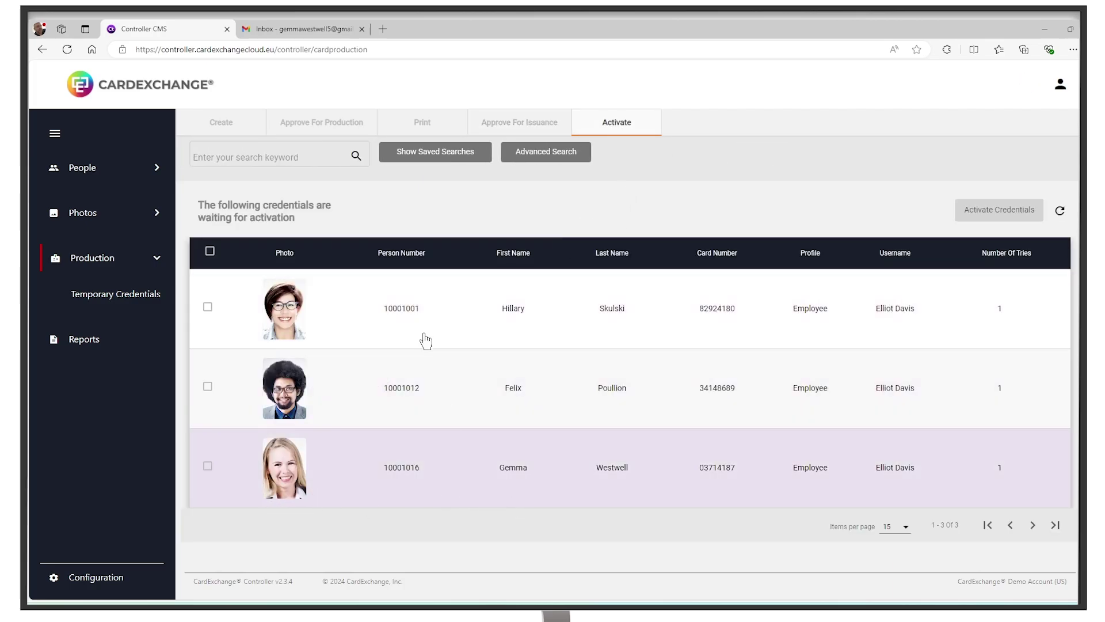
{"action": "left_click", "coordinate": [304, 30]}
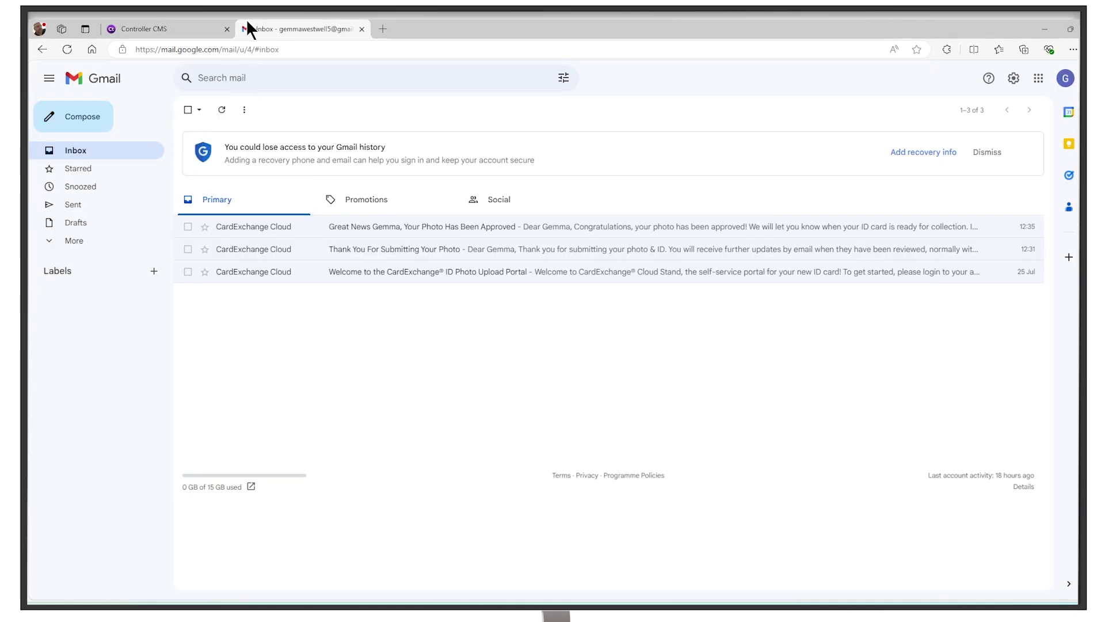
{"action": "left_click", "coordinate": [165, 28]}
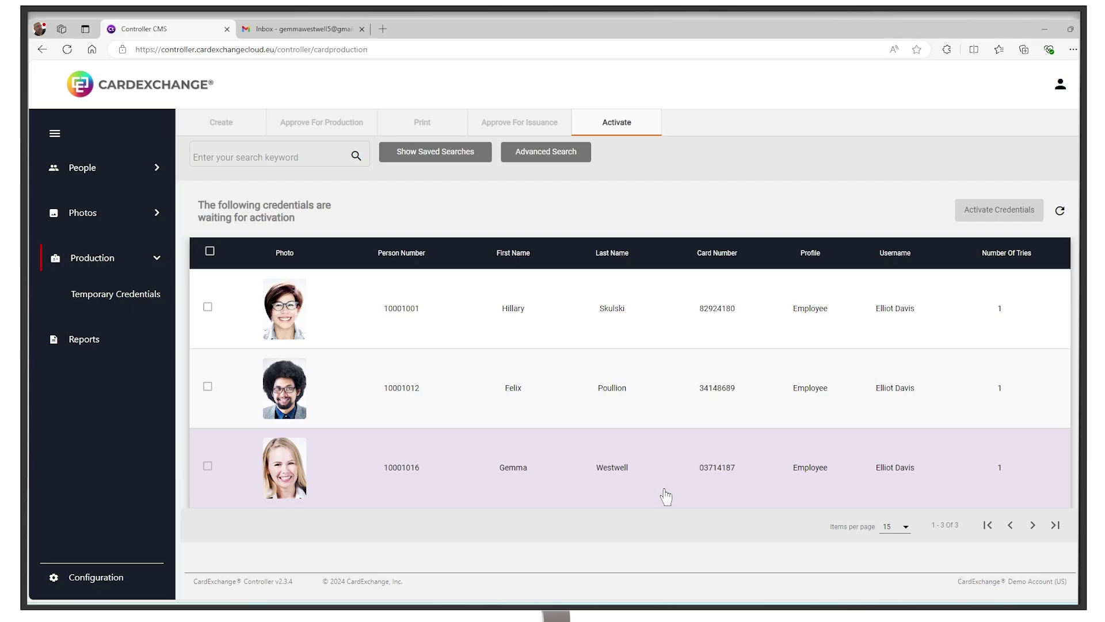
{"action": "left_click", "coordinate": [208, 468]}
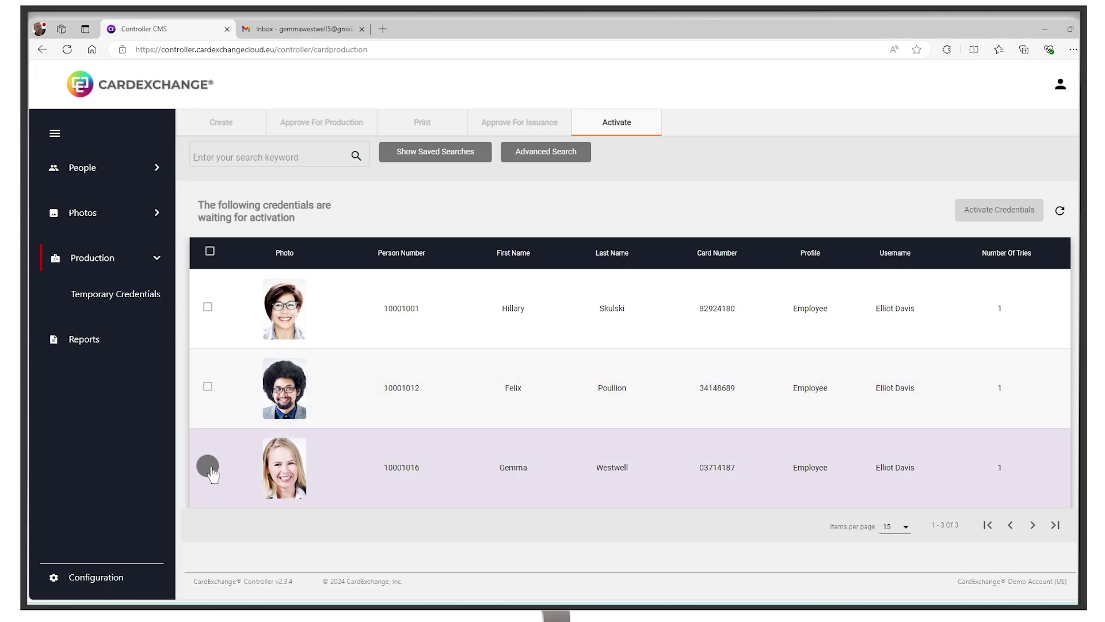
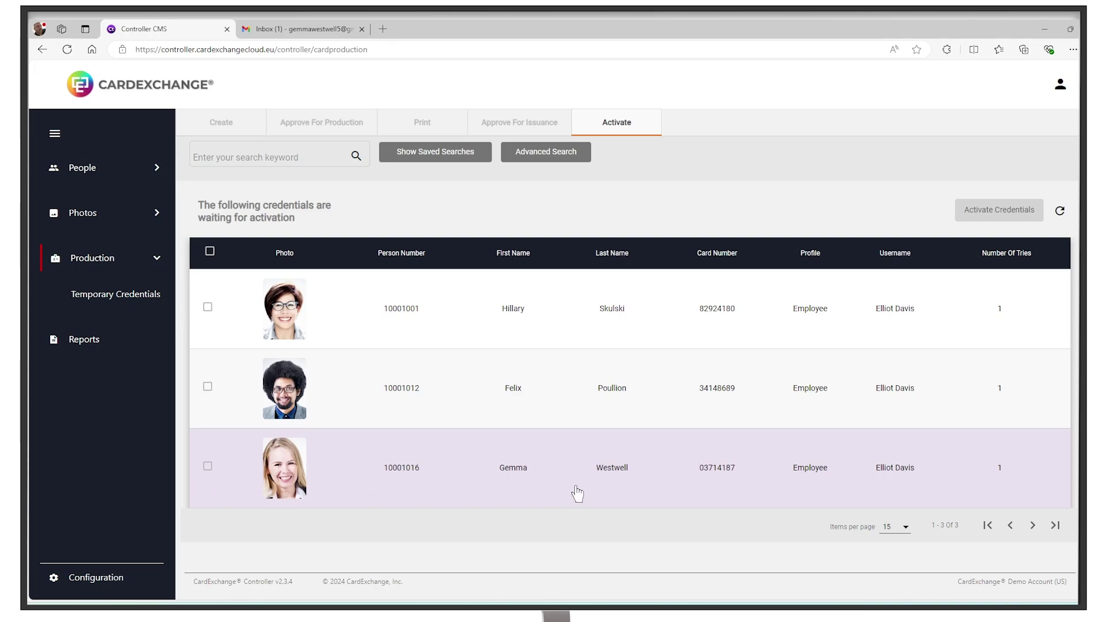
{"action": "left_click", "coordinate": [208, 467]}
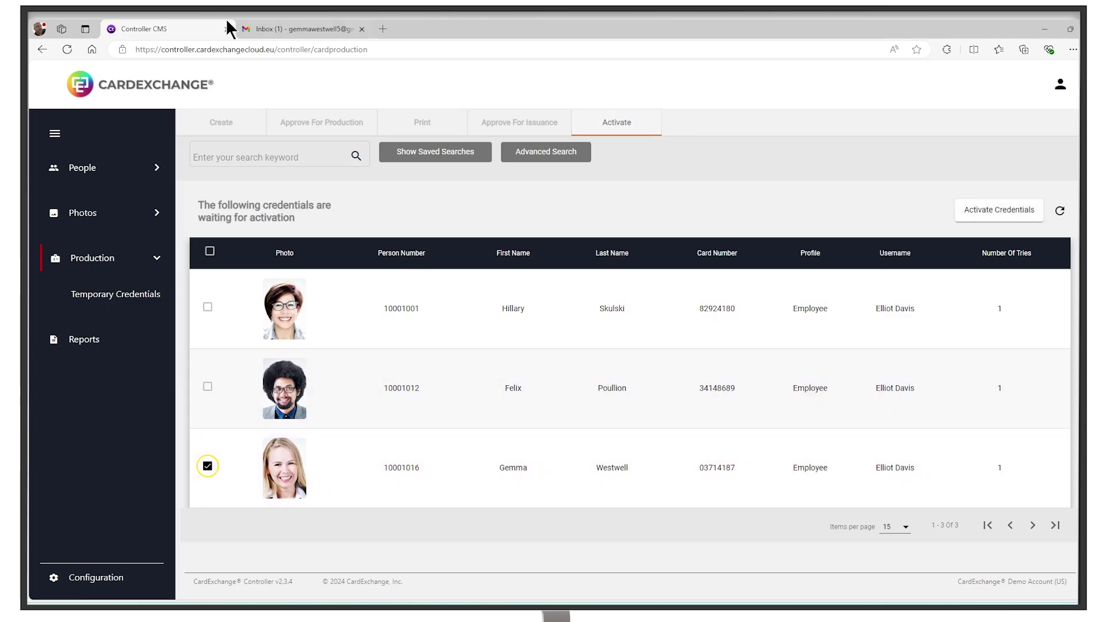
Read the "Your Card Is Ready For Collection" message in Gmail, then switch back to Controller and activate the selected credential
{"action": "left_click", "coordinate": [270, 29]}
{"action": "left_click", "coordinate": [412, 231]}
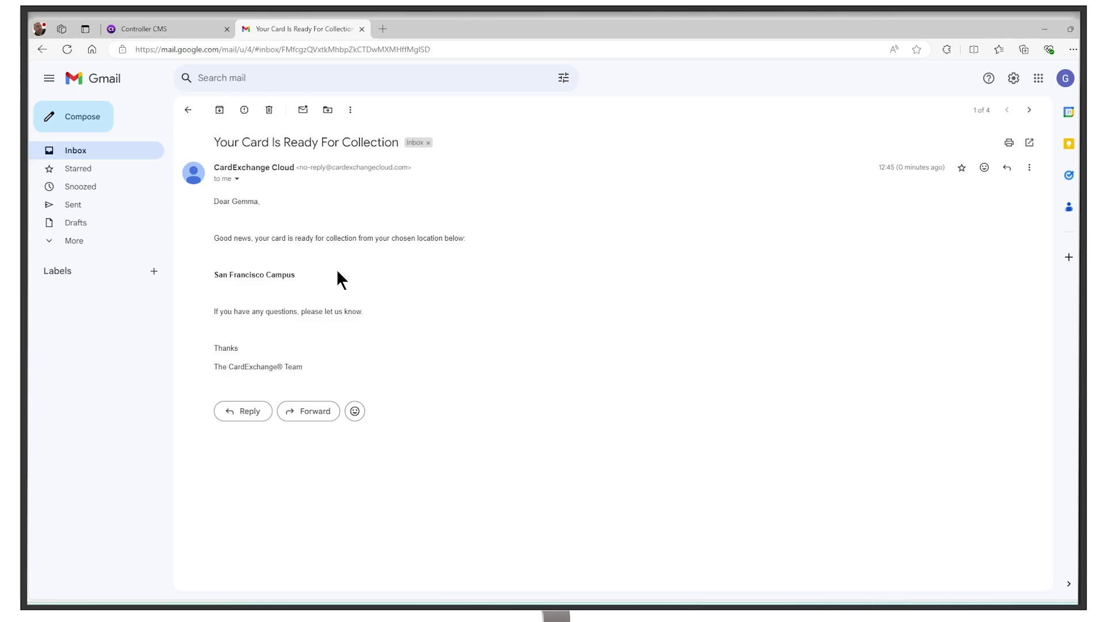
{"action": "left_click", "coordinate": [162, 33]}
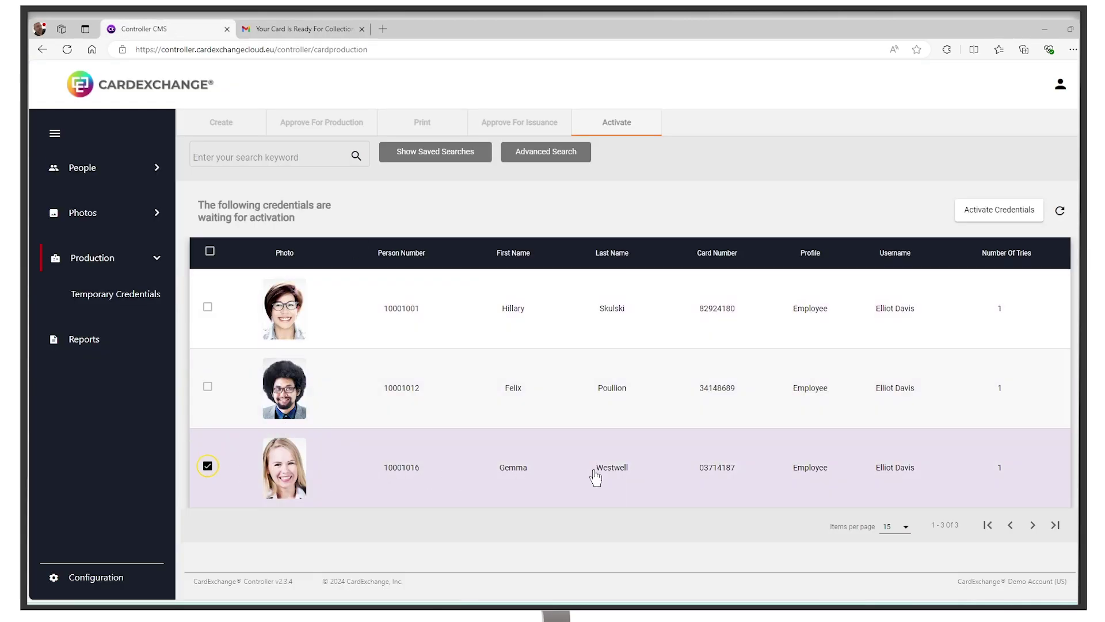
{"action": "left_click", "coordinate": [994, 214]}
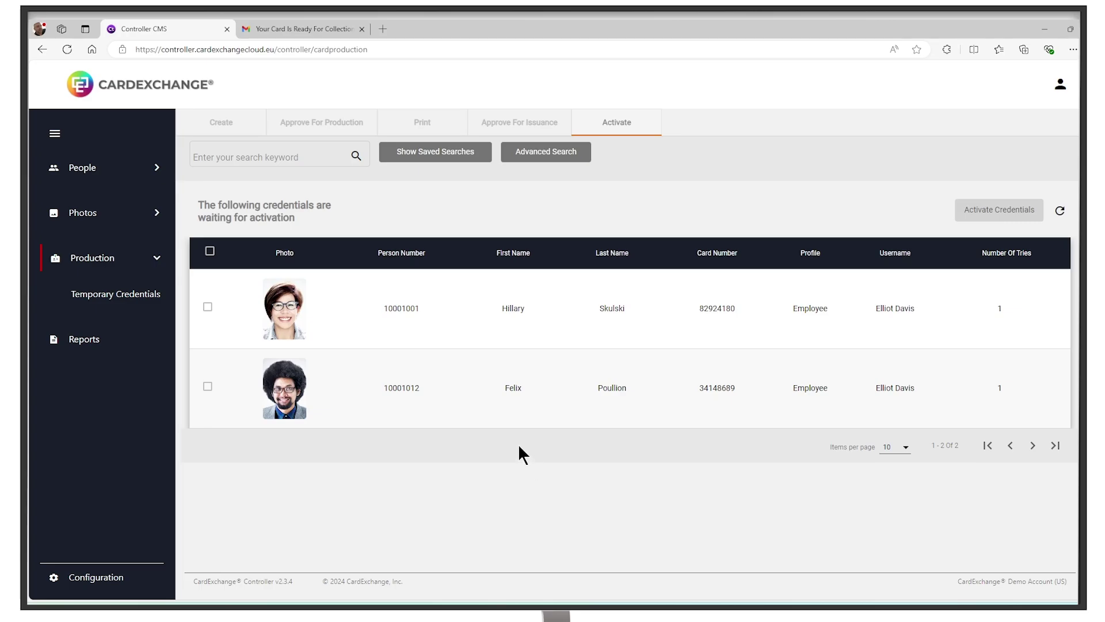
Switch to Gmail, return to the inbox, and read the "Your Card Is Now Active & Ready To Use" message
{"action": "left_click", "coordinate": [265, 28]}
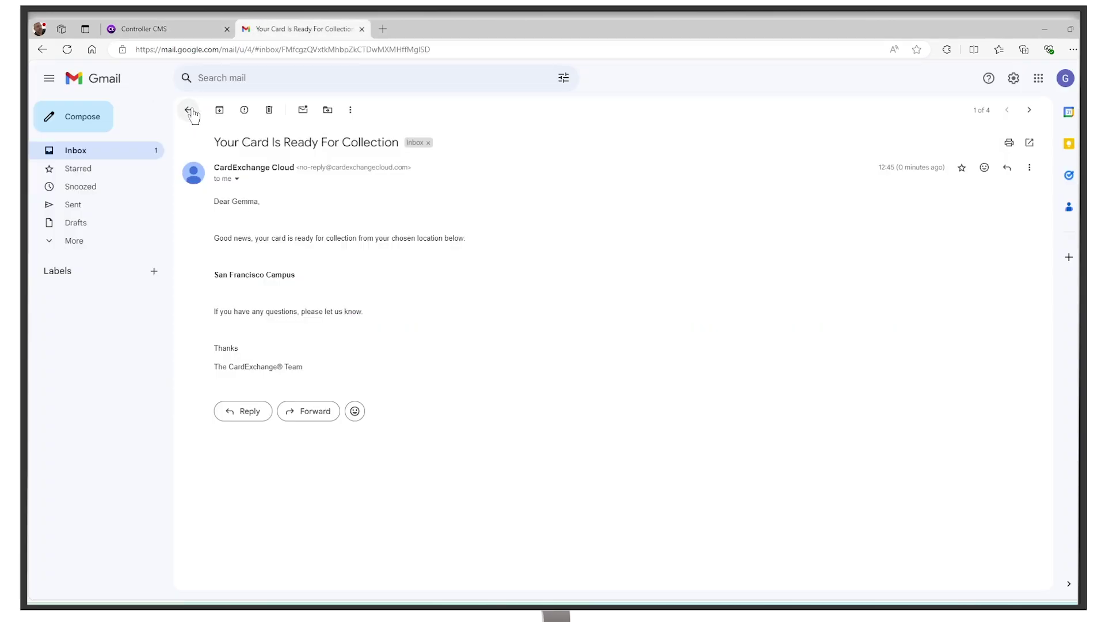
{"action": "left_click", "coordinate": [189, 110]}
{"action": "left_click", "coordinate": [168, 29]}
{"action": "left_click", "coordinate": [329, 29]}
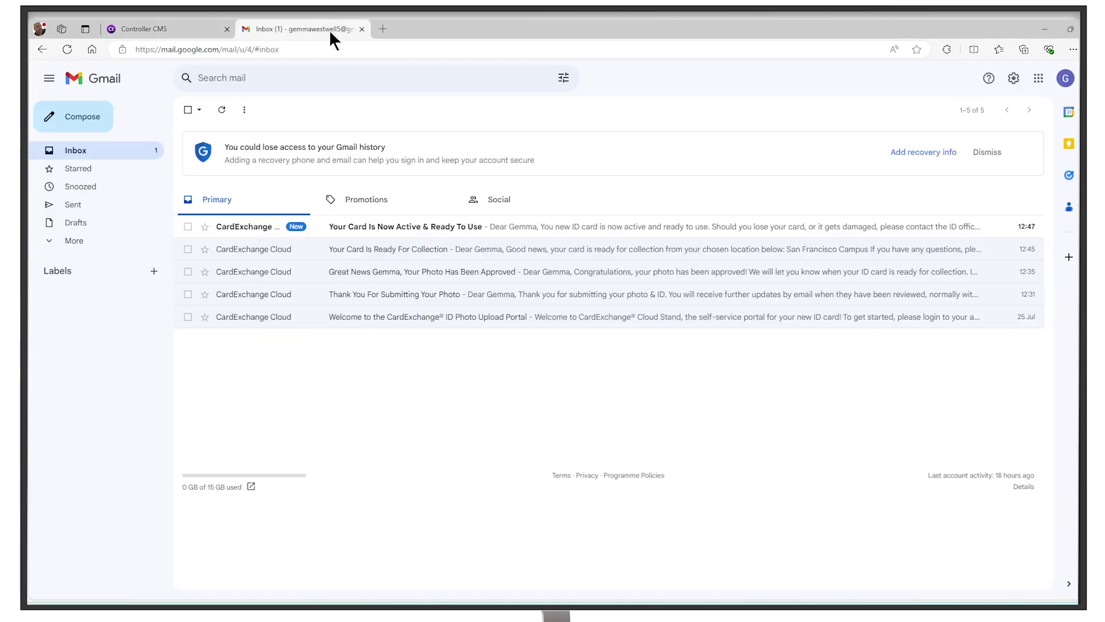
{"action": "left_click", "coordinate": [441, 231]}
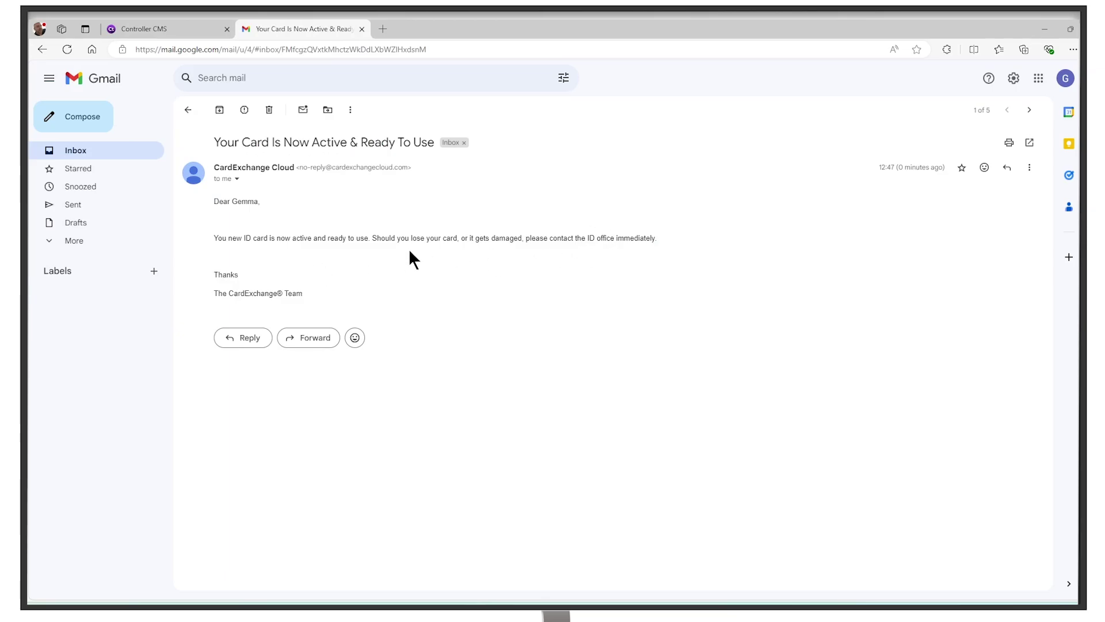
Switch back to Controller, open the cardholder's Credentials Details from People, and review the Physical ID Card's status history
{"action": "left_click", "coordinate": [161, 28]}
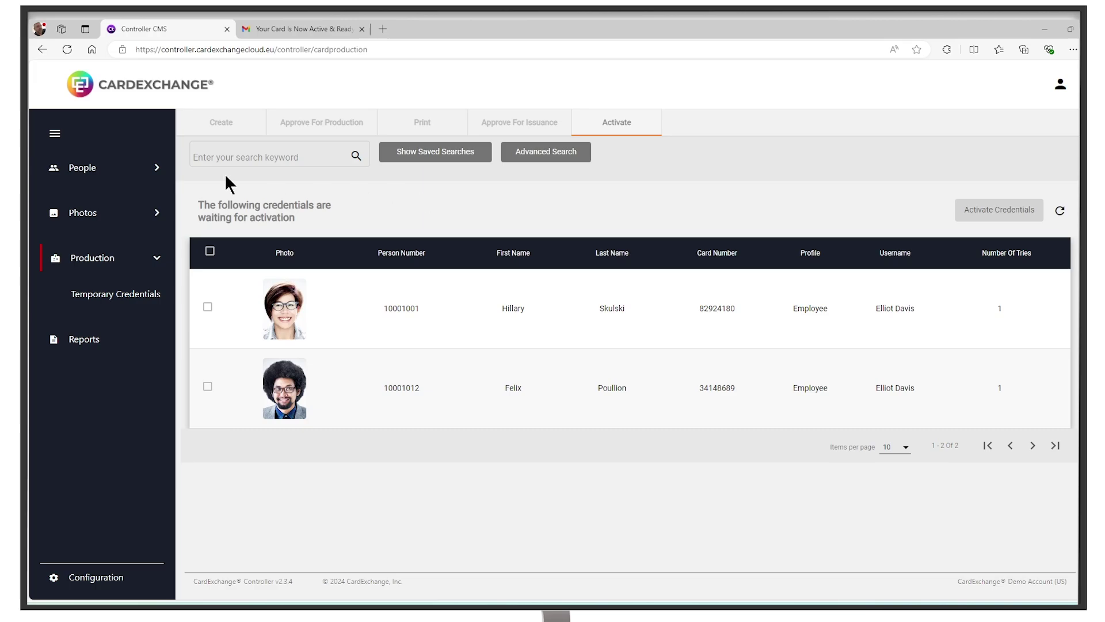
{"action": "left_click", "coordinate": [94, 171]}
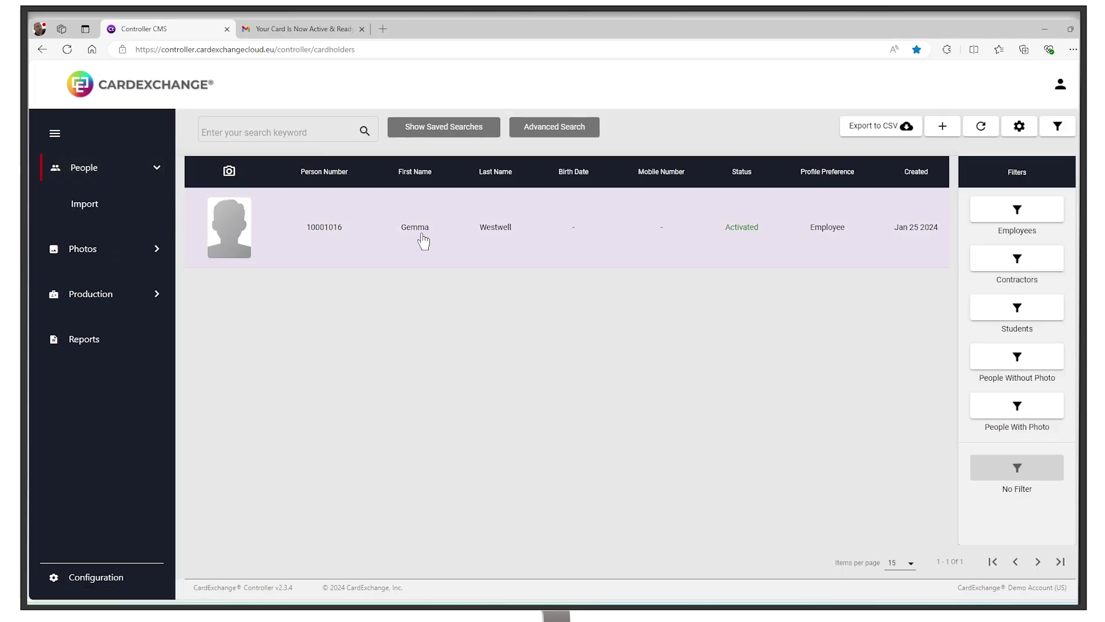
{"action": "left_click", "coordinate": [447, 244]}
{"action": "left_click", "coordinate": [958, 128]}
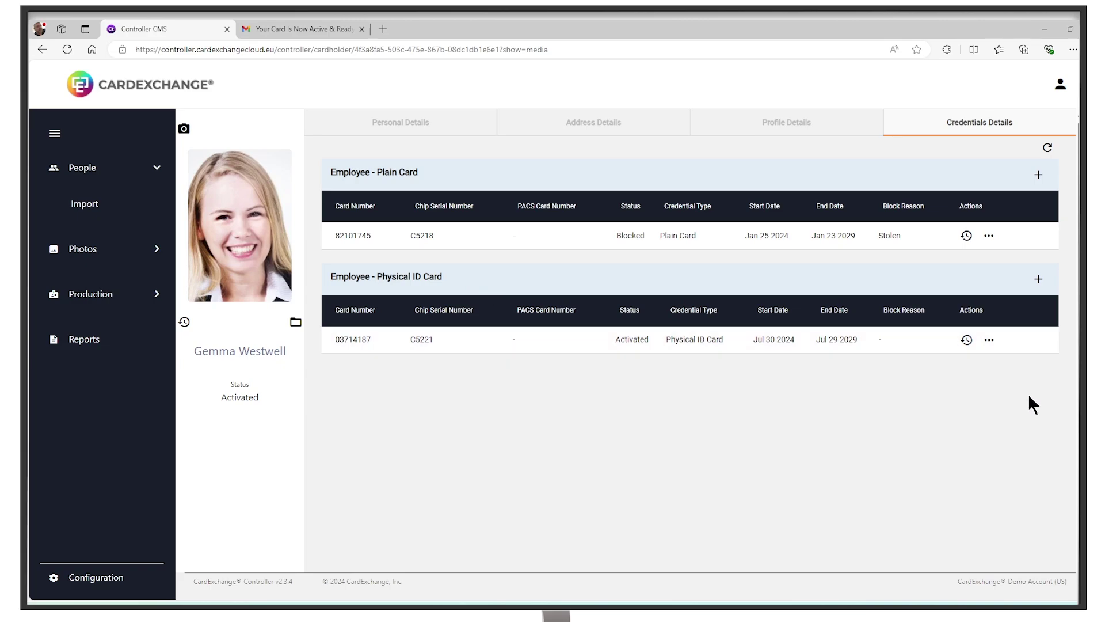
{"action": "left_click", "coordinate": [967, 341]}
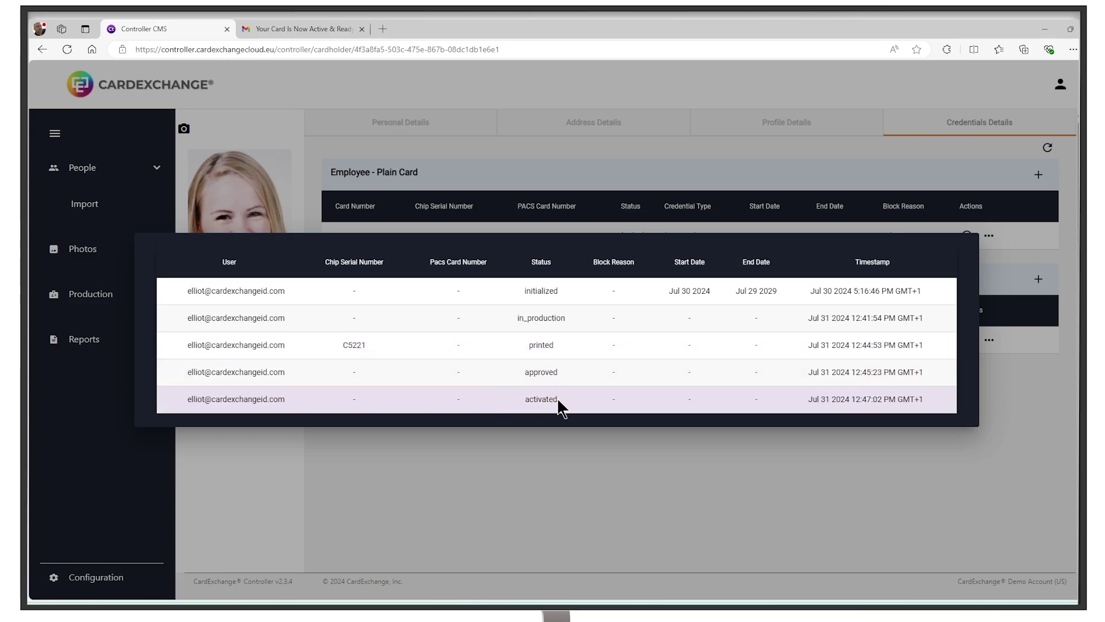
{"action": "left_click", "coordinate": [717, 464]}
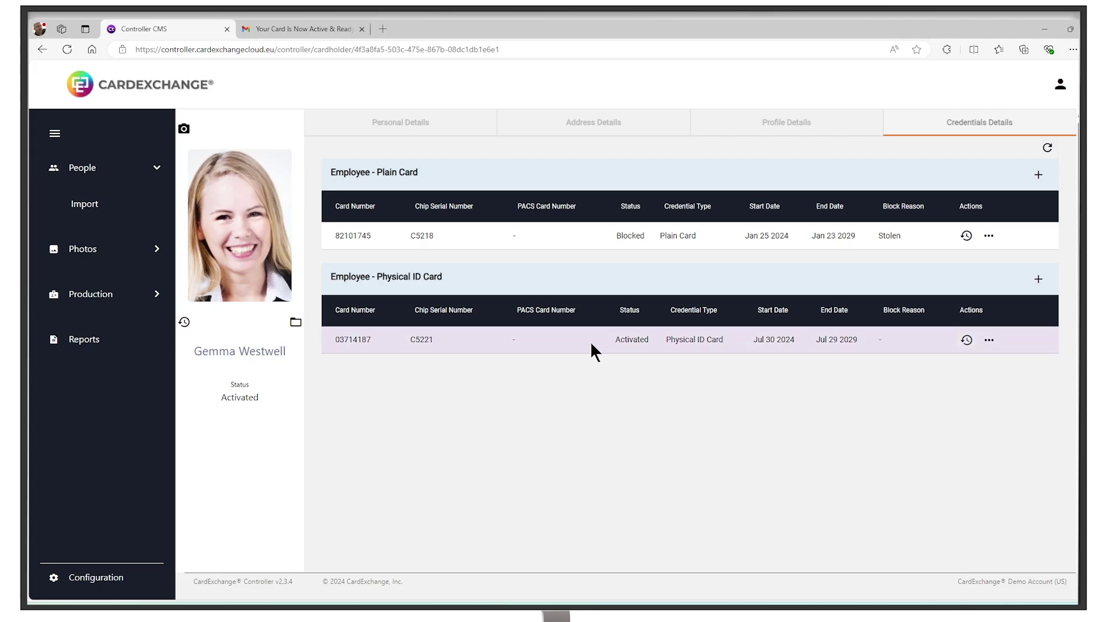
Change the activated Physical ID Card's status to Blocked, with Lost as the block reason
{"action": "left_click", "coordinate": [990, 340]}
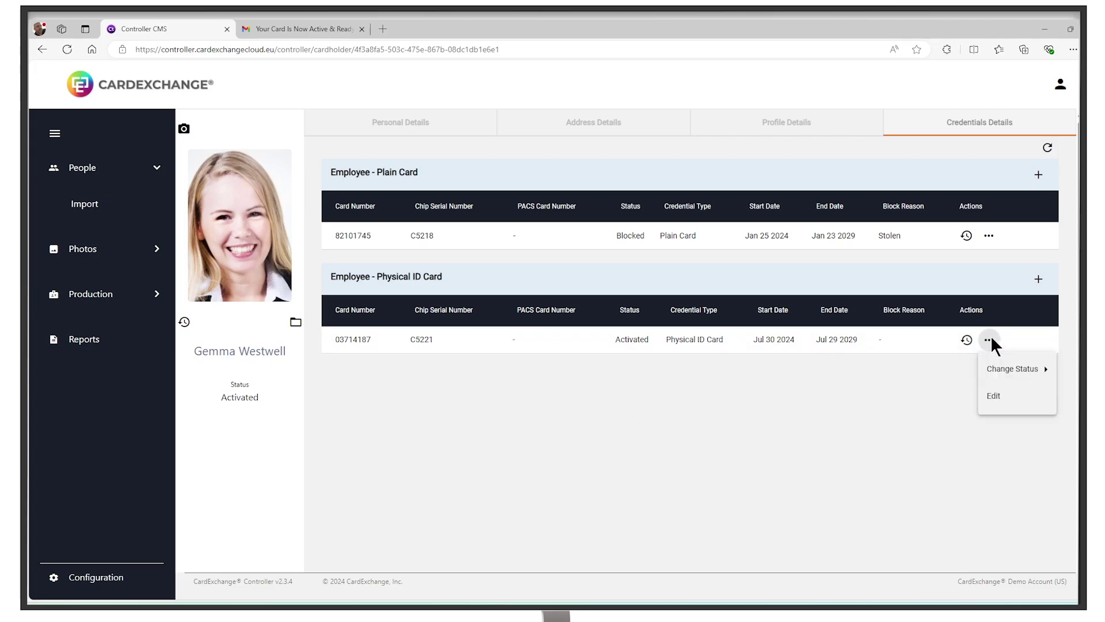
{"action": "mouse_move", "coordinate": [1044, 365]}
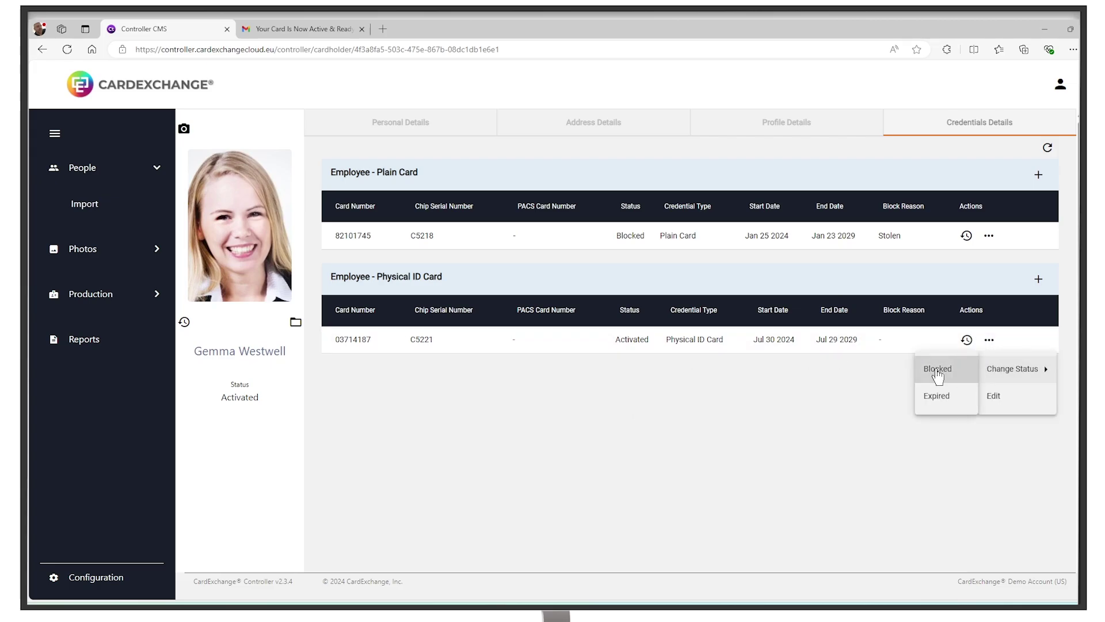
{"action": "left_click", "coordinate": [937, 373]}
{"action": "left_click", "coordinate": [491, 348]}
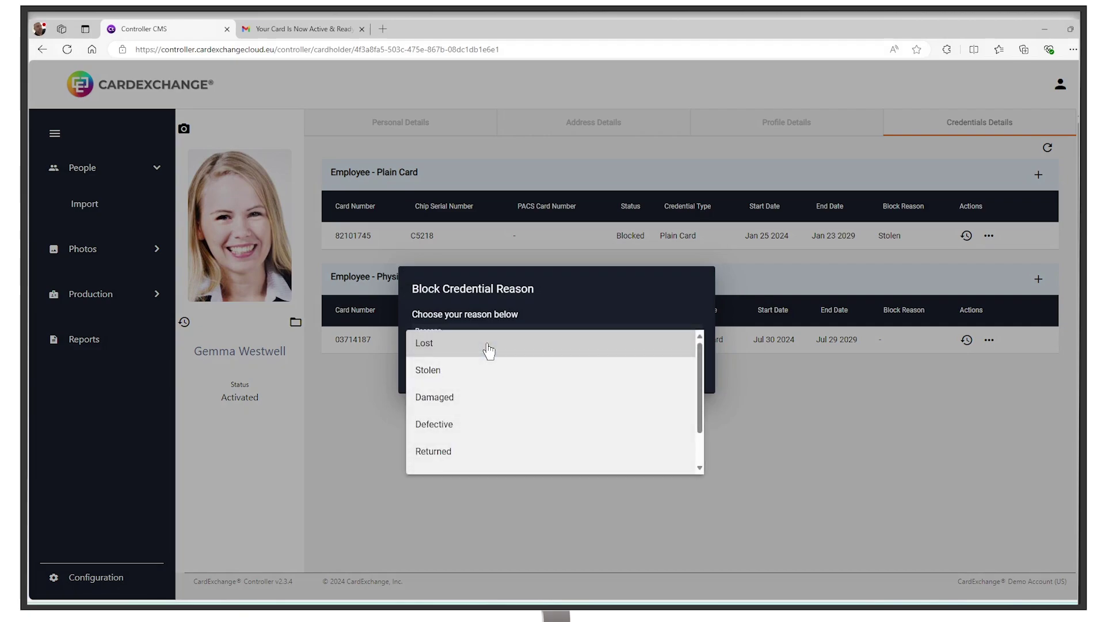
{"action": "scroll", "coordinate": [472, 461], "scroll_direction": "down", "scroll_amount": 2}
{"action": "scroll", "coordinate": [494, 452], "scroll_direction": "up", "scroll_amount": 2}
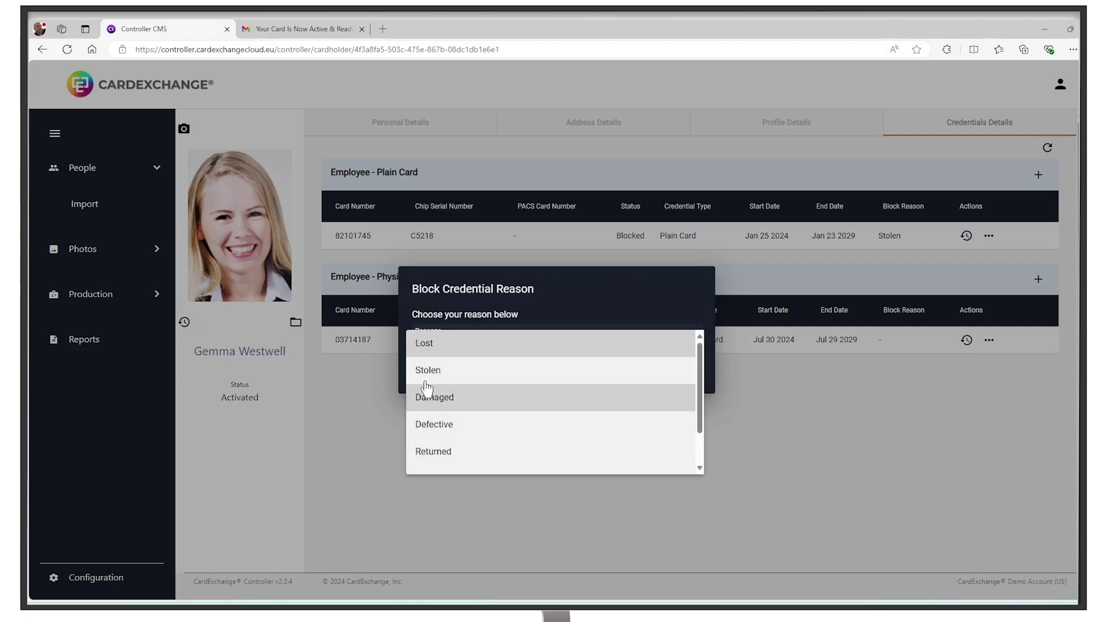
{"action": "left_click", "coordinate": [427, 350]}
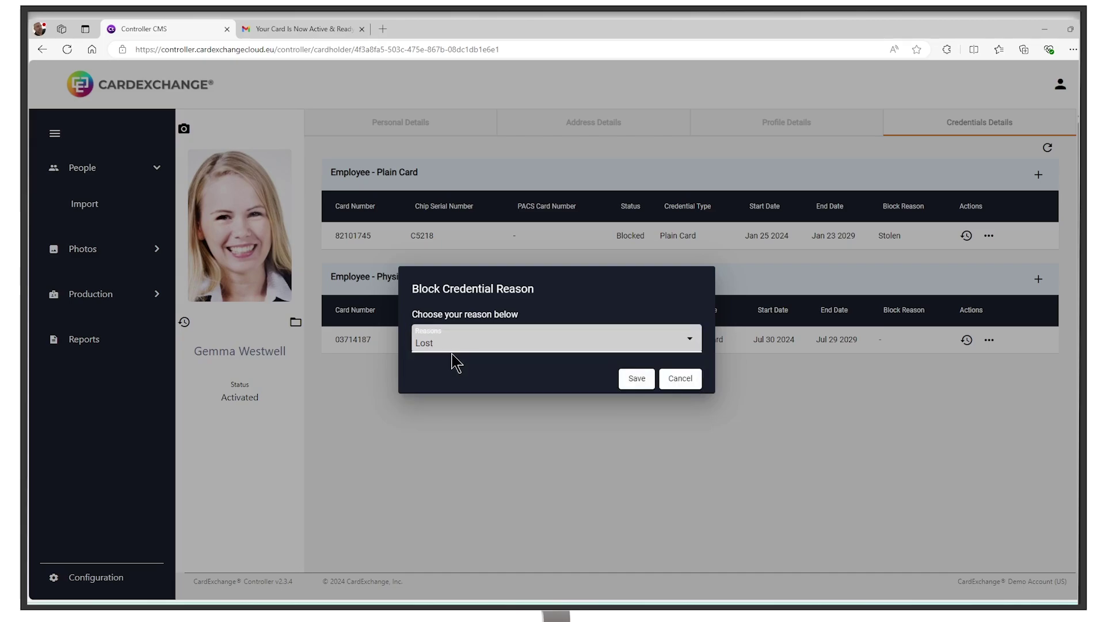
{"action": "left_click", "coordinate": [638, 379]}
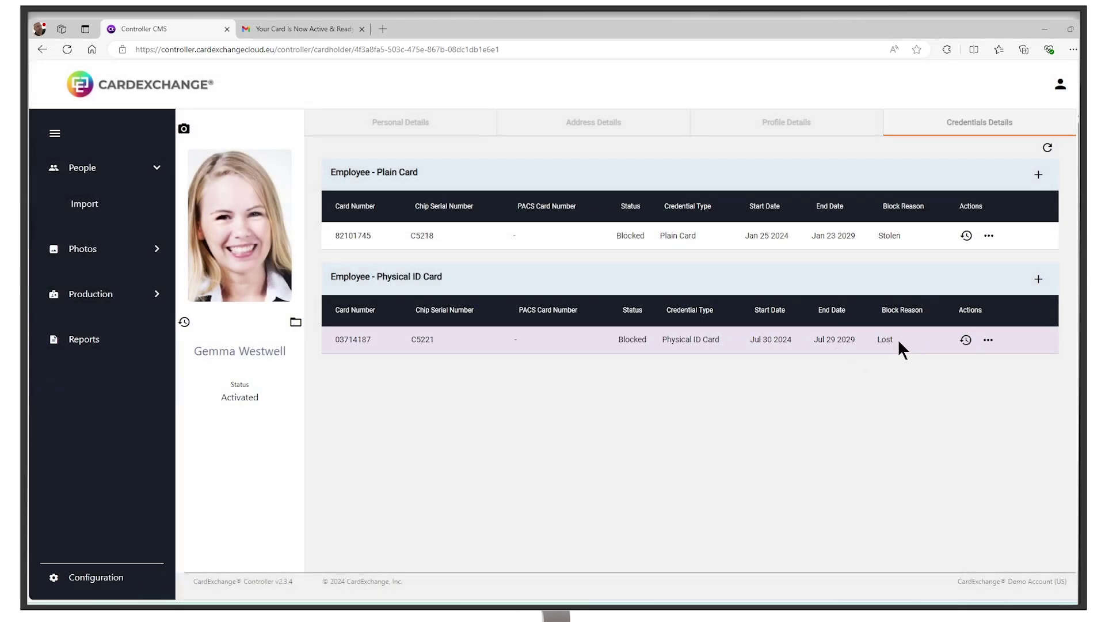
Create a replacement Physical ID Card credential with start date 31/7/2024 and end date 30/7/2029
{"action": "left_click", "coordinate": [1039, 280]}
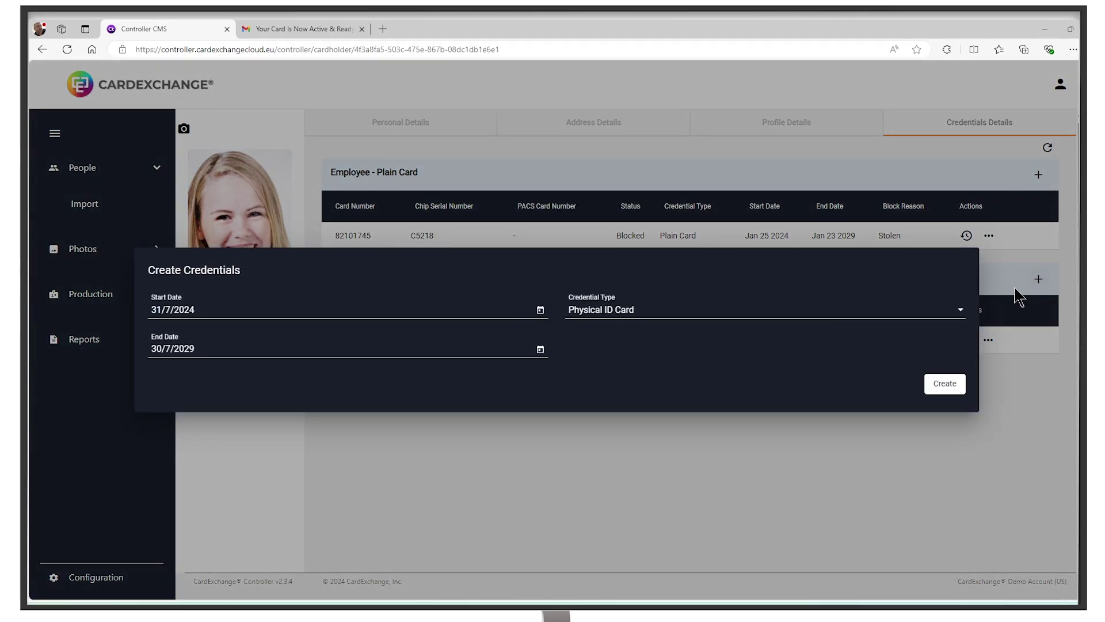
{"action": "left_click", "coordinate": [944, 384]}
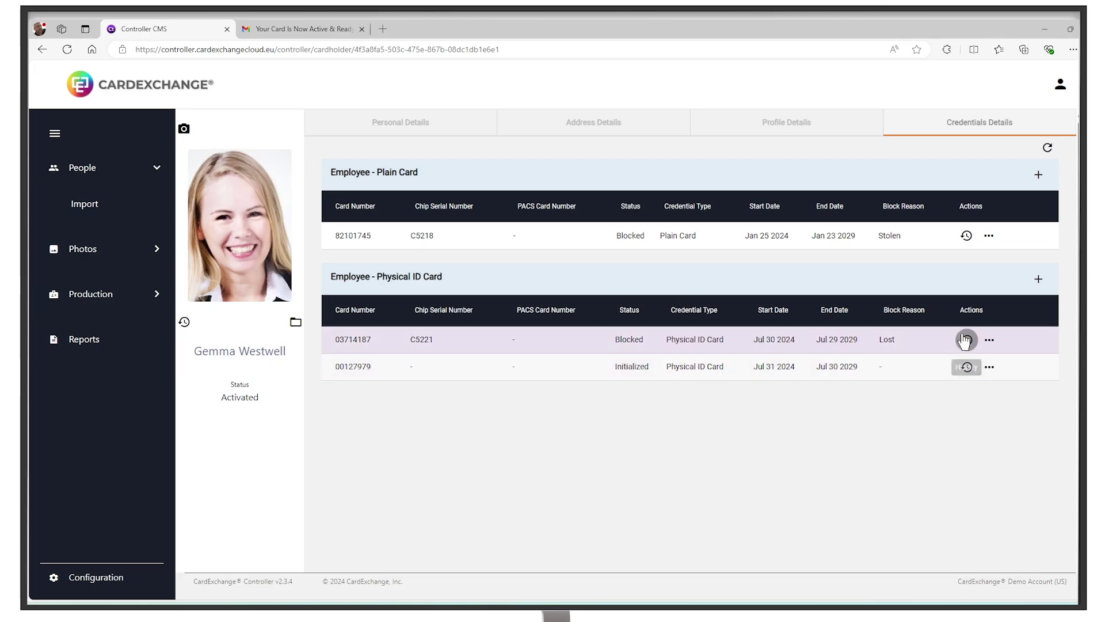
Review the blocked Physical ID Card's status history, close it, then return to the People list and refresh it
{"action": "left_click", "coordinate": [967, 366]}
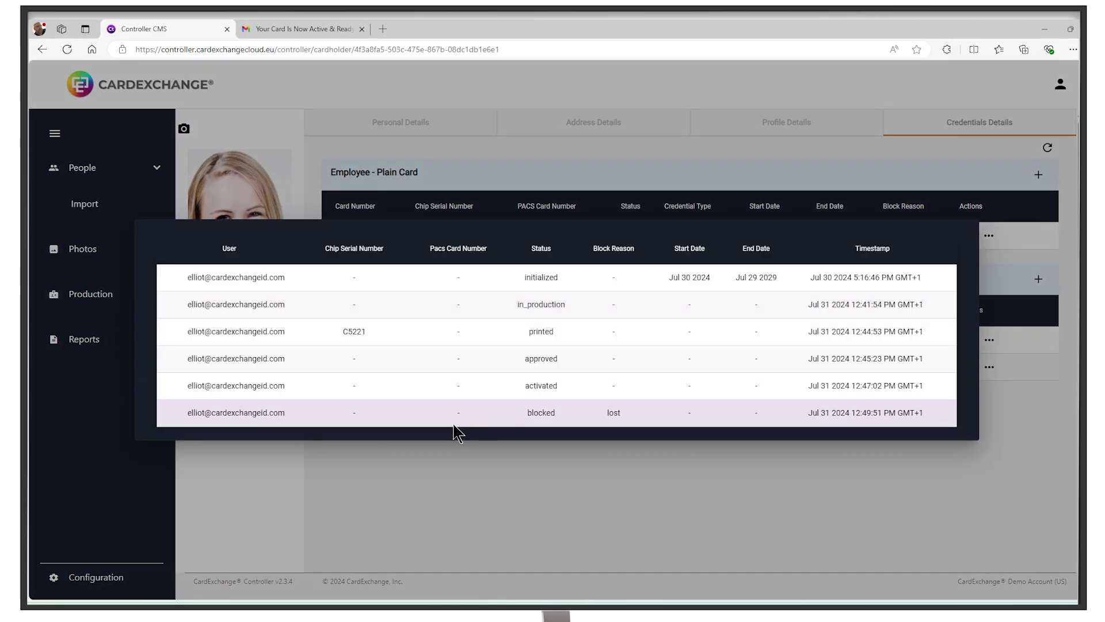
{"action": "left_click", "coordinate": [714, 485]}
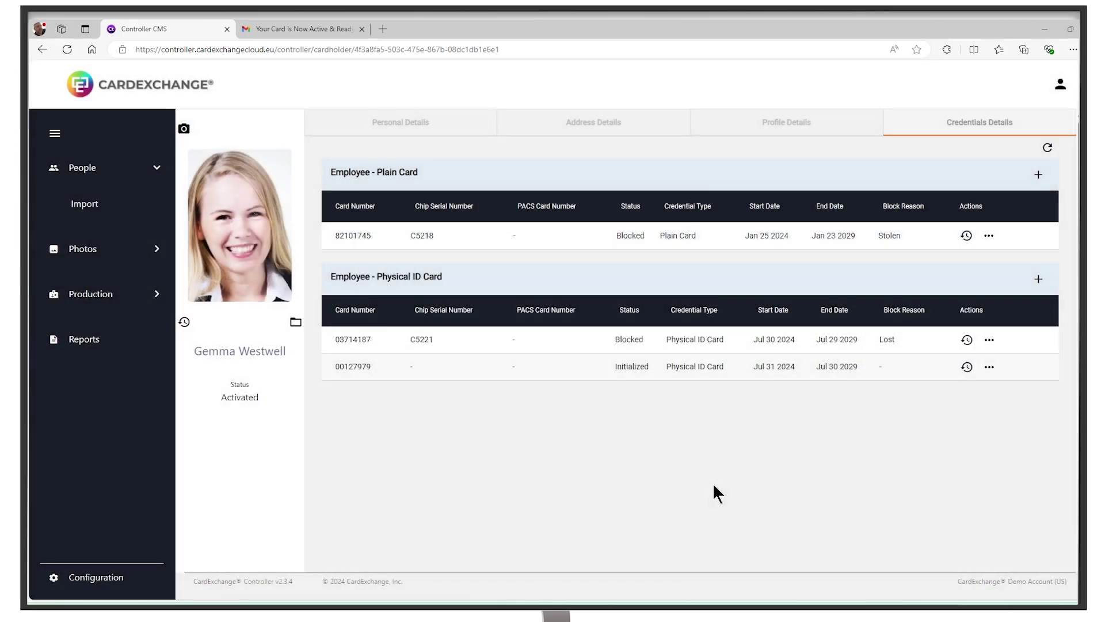
{"action": "left_click", "coordinate": [92, 169]}
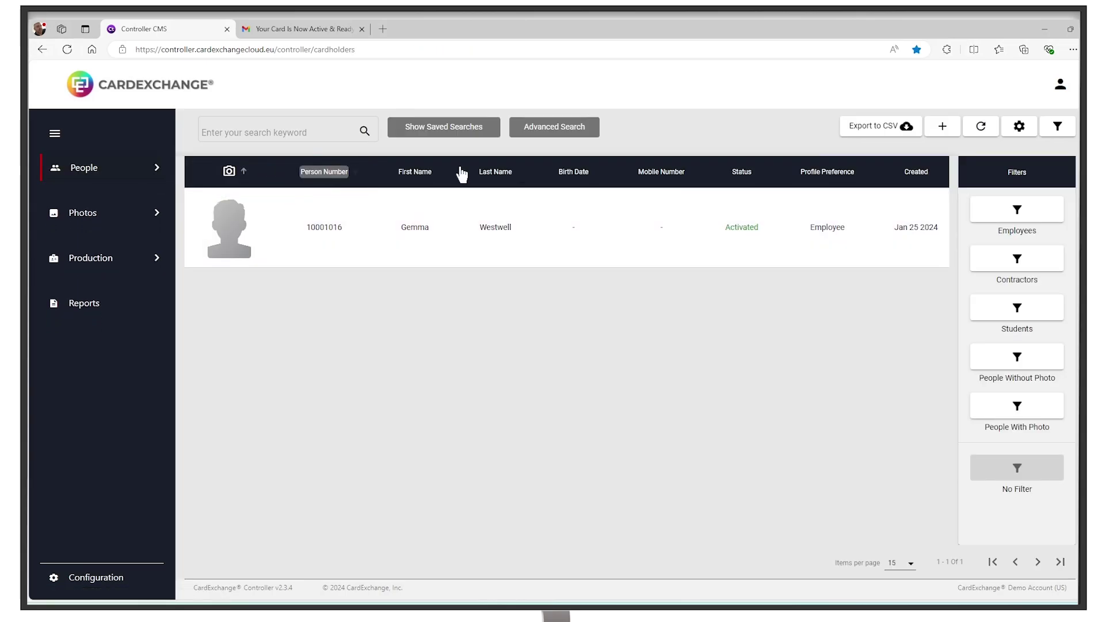
{"action": "left_click", "coordinate": [981, 126]}
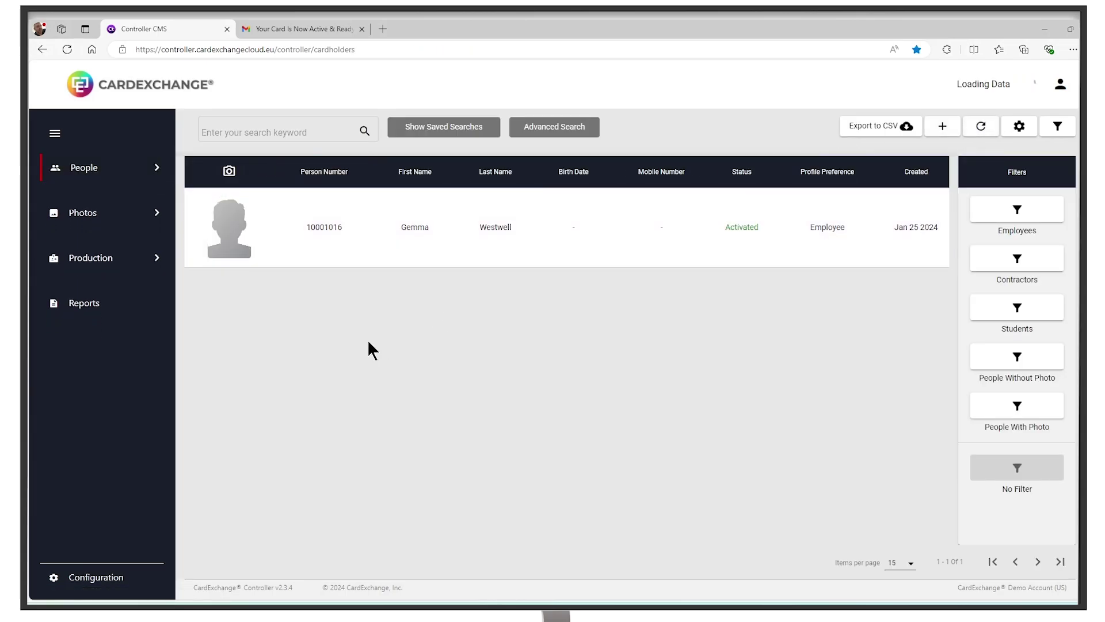